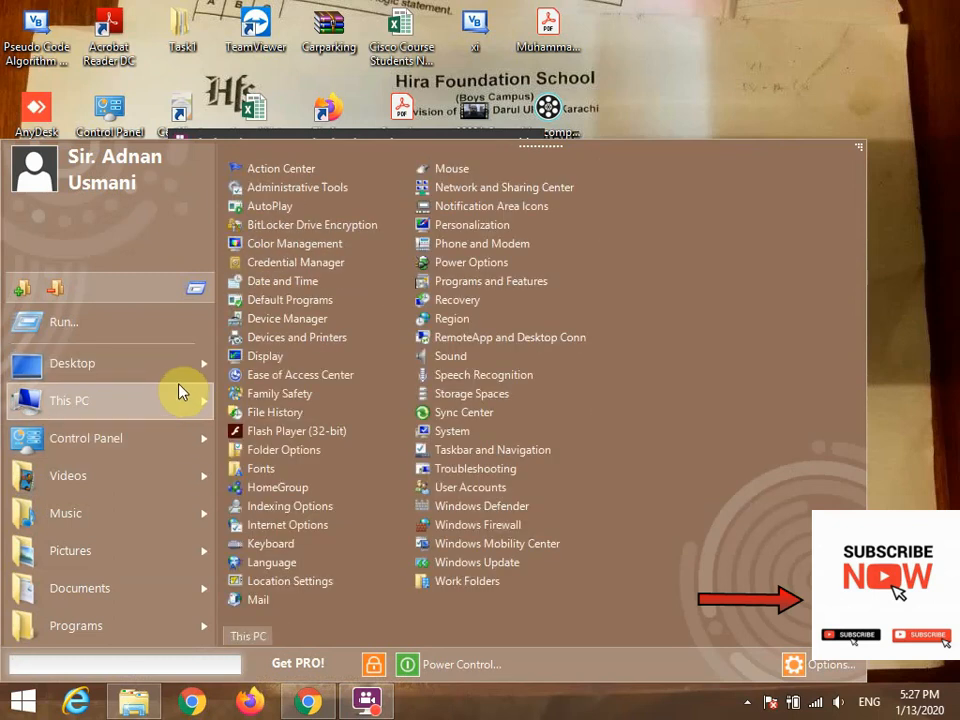
Launch Word 2013 from the Microsoft Office 2013 programs.
{"action": "mouse_move", "coordinate": [185, 372]}
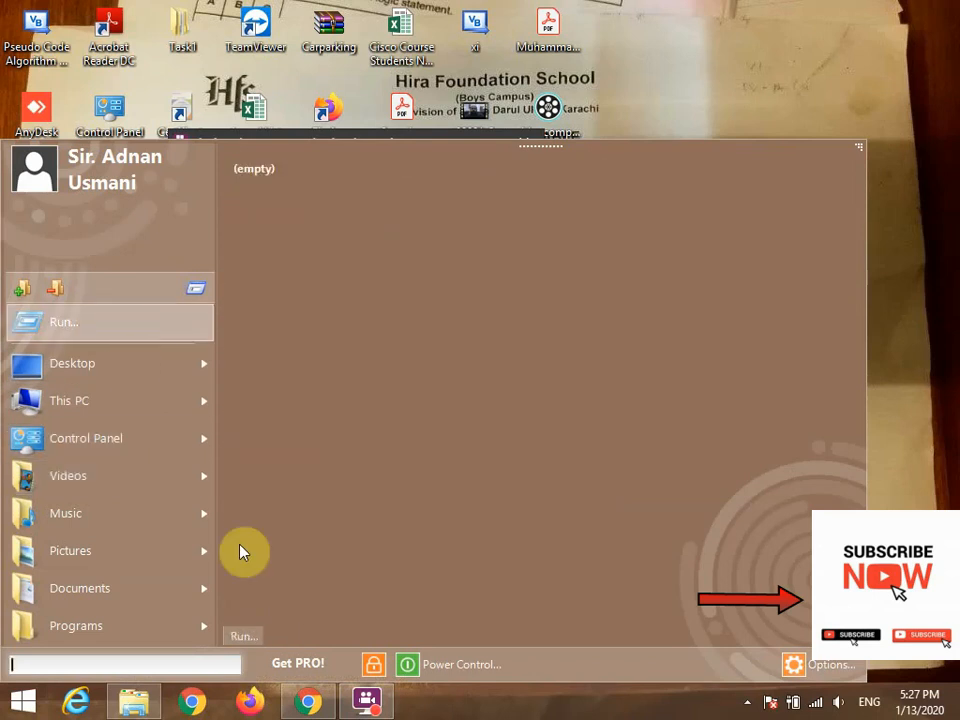
{"action": "left_click", "coordinate": [152, 664]}
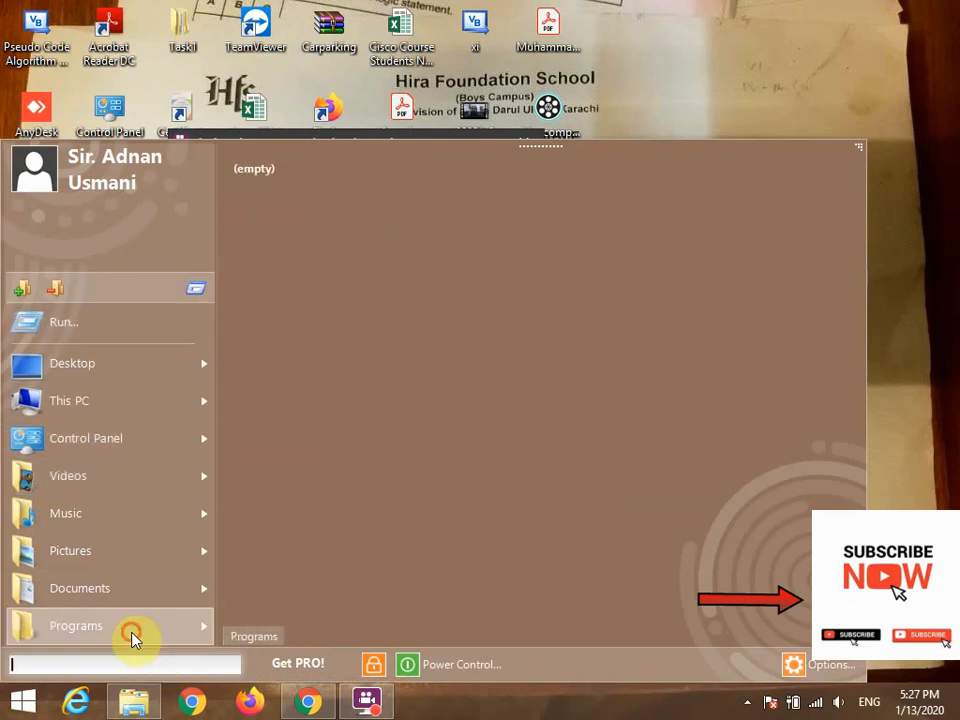
{"action": "mouse_move", "coordinate": [133, 634]}
{"action": "mouse_move", "coordinate": [330, 401]}
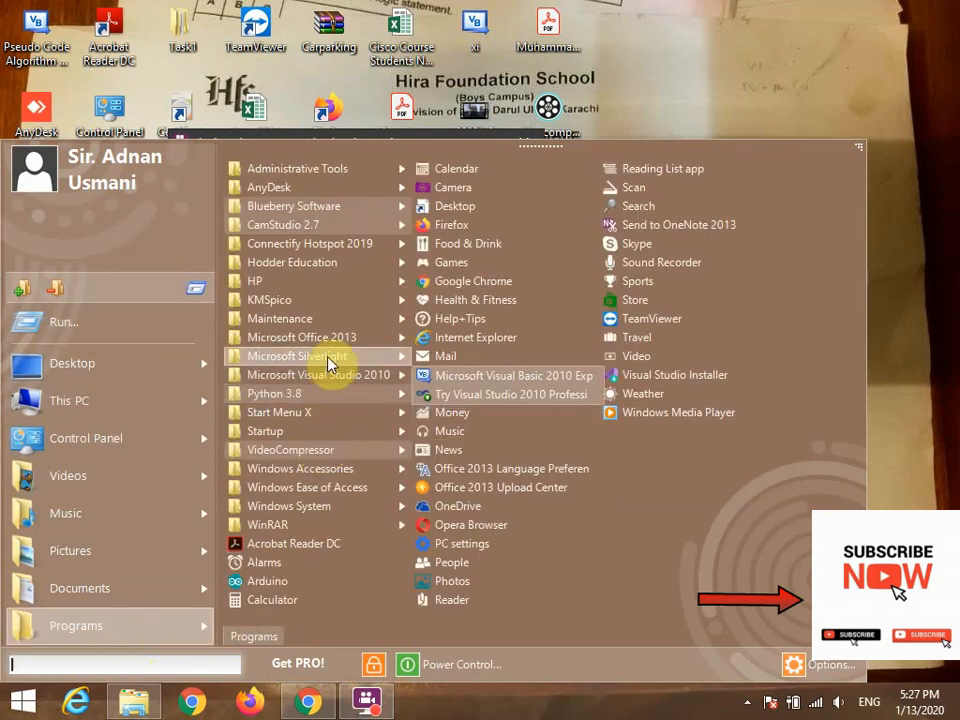
{"action": "mouse_move", "coordinate": [333, 345]}
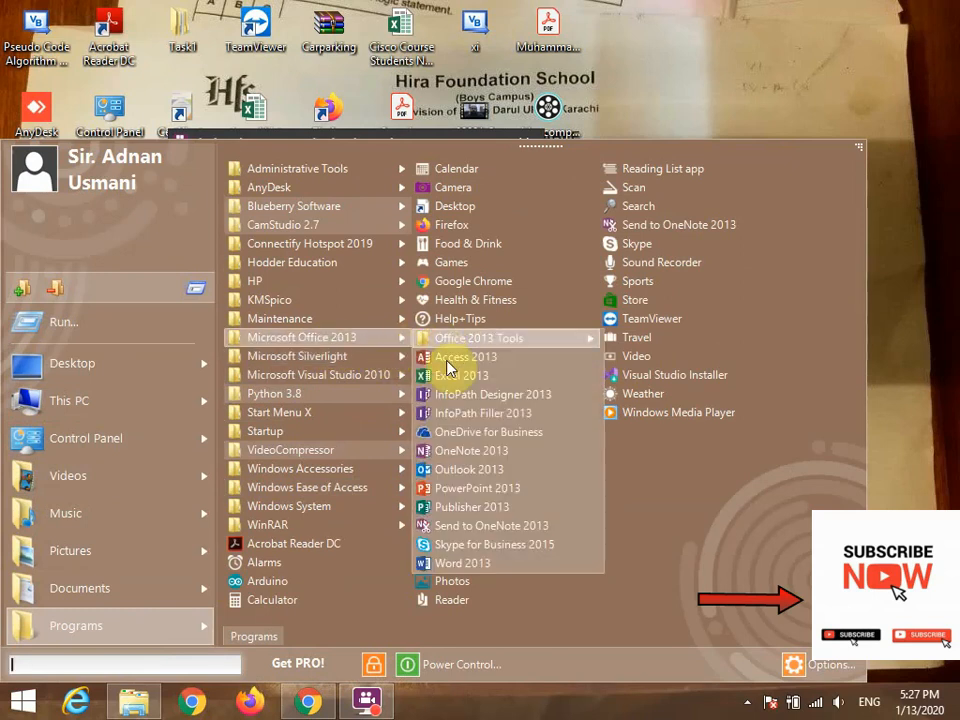
{"action": "left_click", "coordinate": [460, 566]}
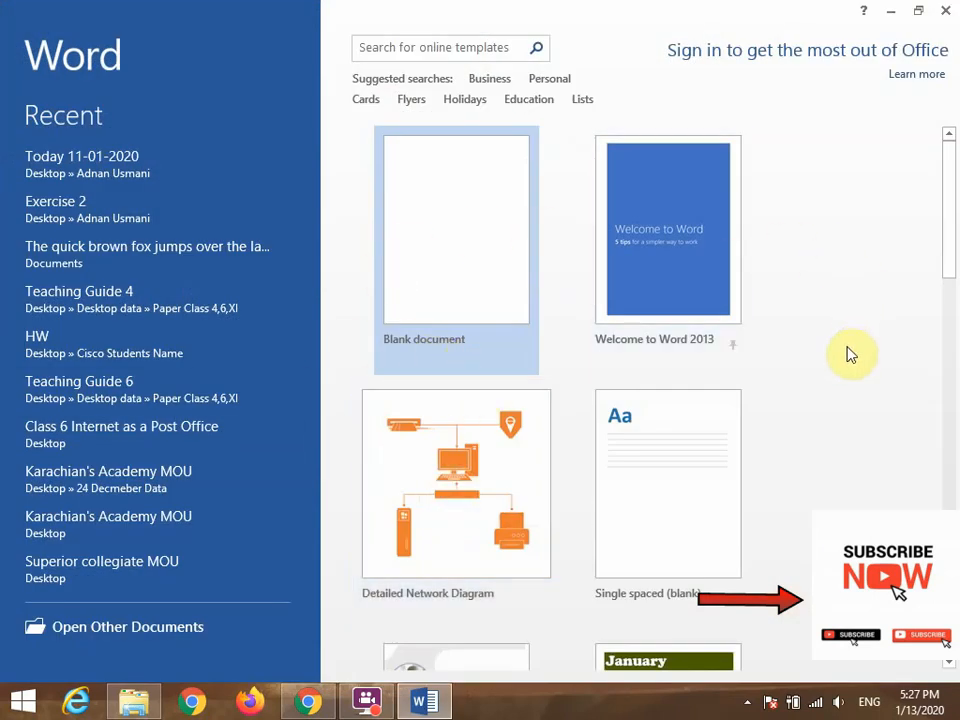
Browse the available document templates and create a new blank document.
{"action": "left_click_drag", "start_coordinate": [945, 272], "coordinate": [952, 488]}
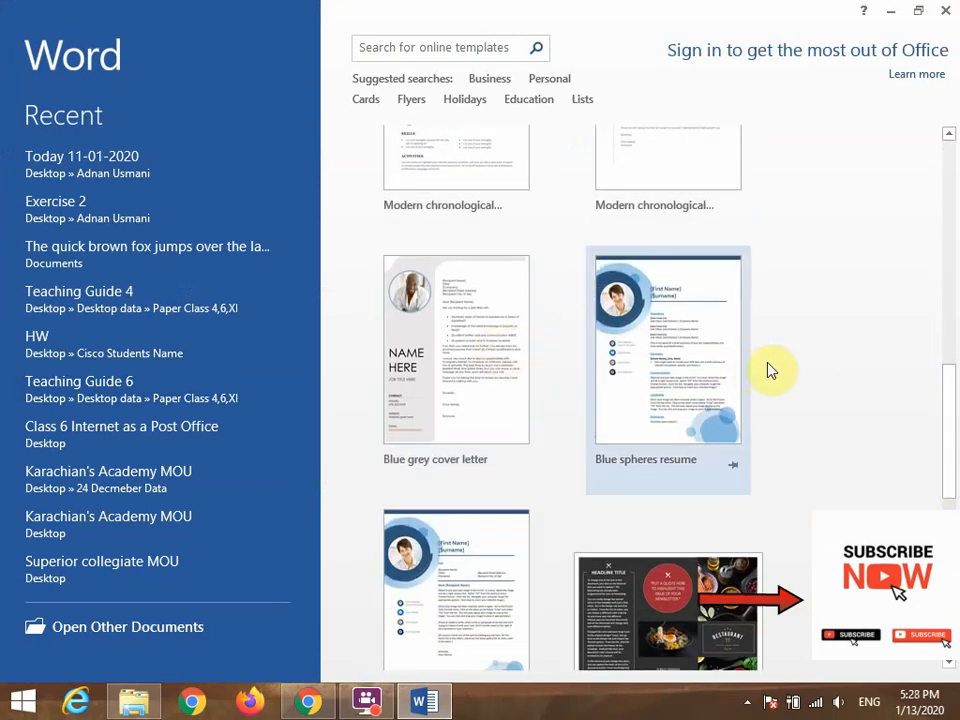
{"action": "left_click_drag", "start_coordinate": [949, 420], "coordinate": [938, 168]}
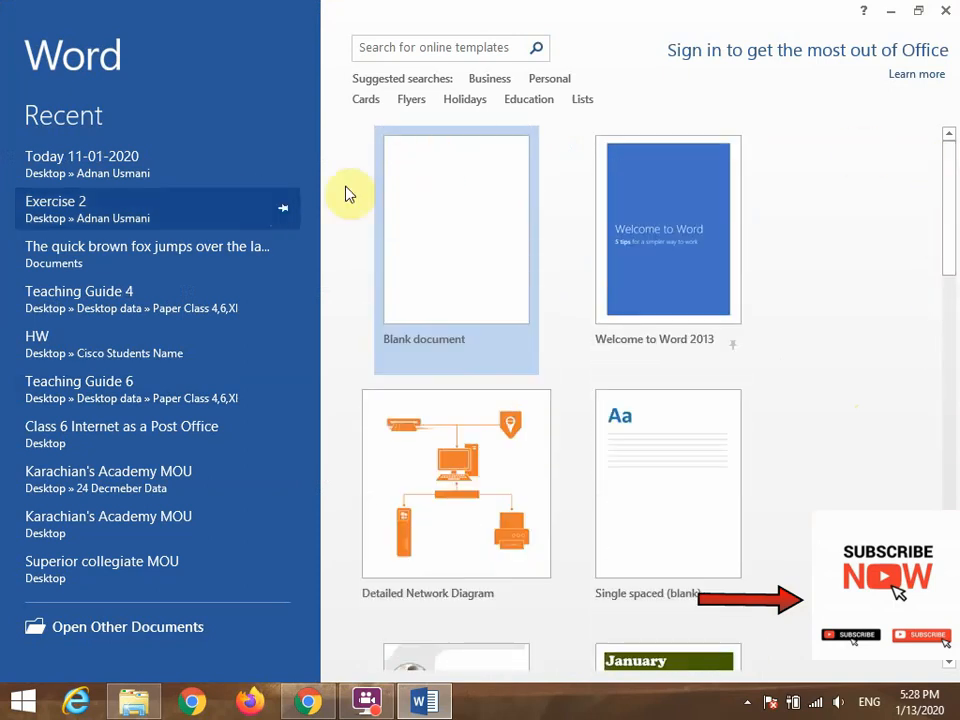
{"action": "left_click", "coordinate": [421, 253]}
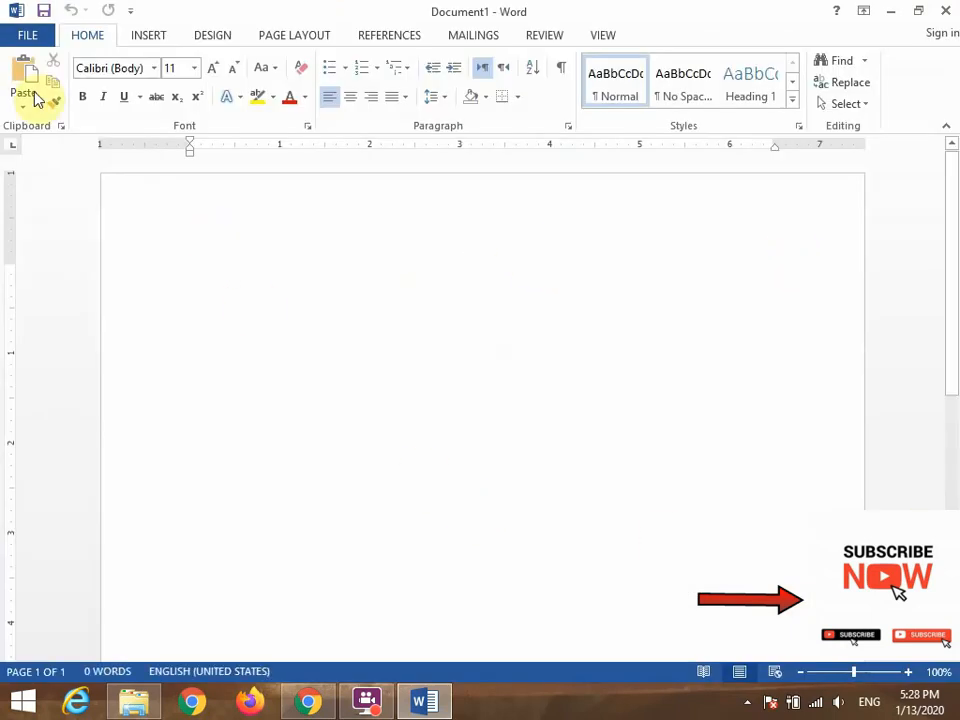
Examine the File, Insert, Design, Page Layout, References, Mailings, Review and View command sets, ending back on the Home commands.
{"action": "left_click", "coordinate": [31, 35]}
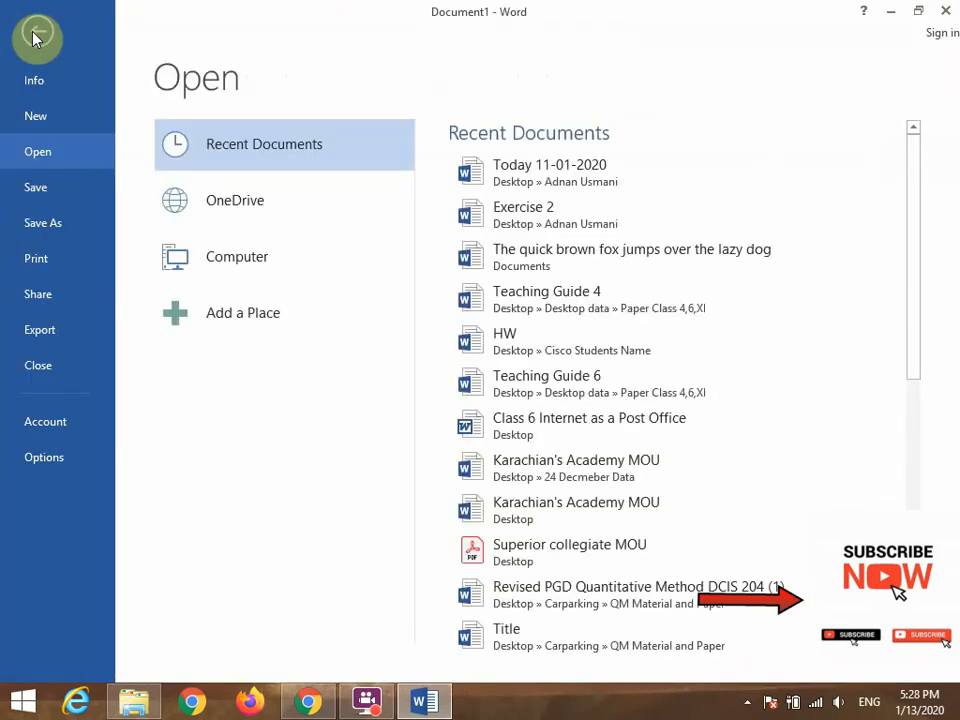
{"action": "left_click", "coordinate": [35, 37]}
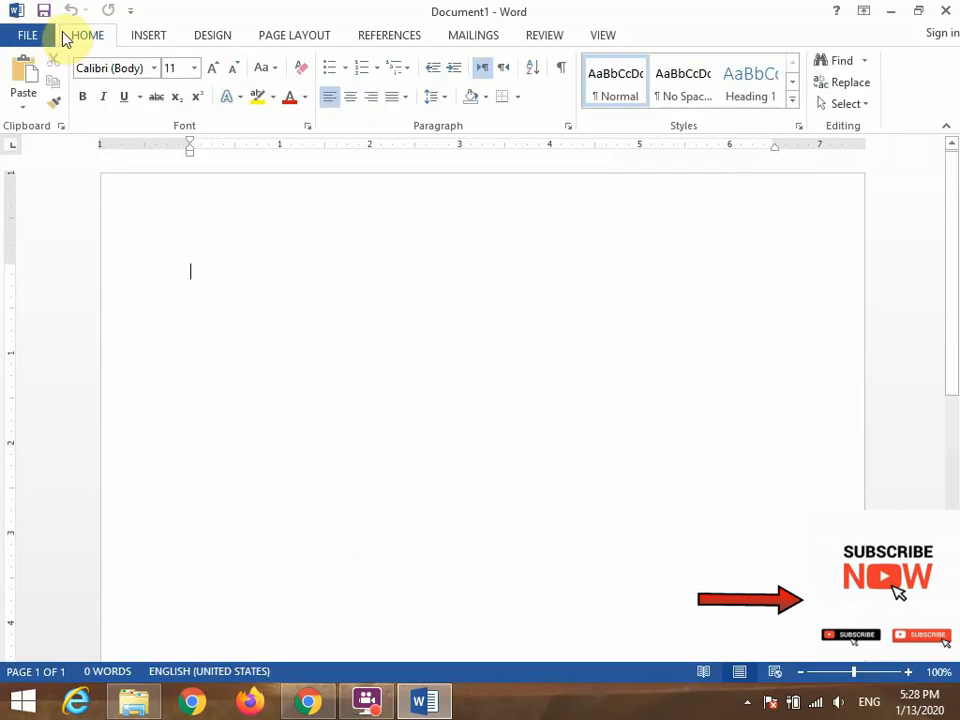
{"action": "left_click", "coordinate": [143, 36]}
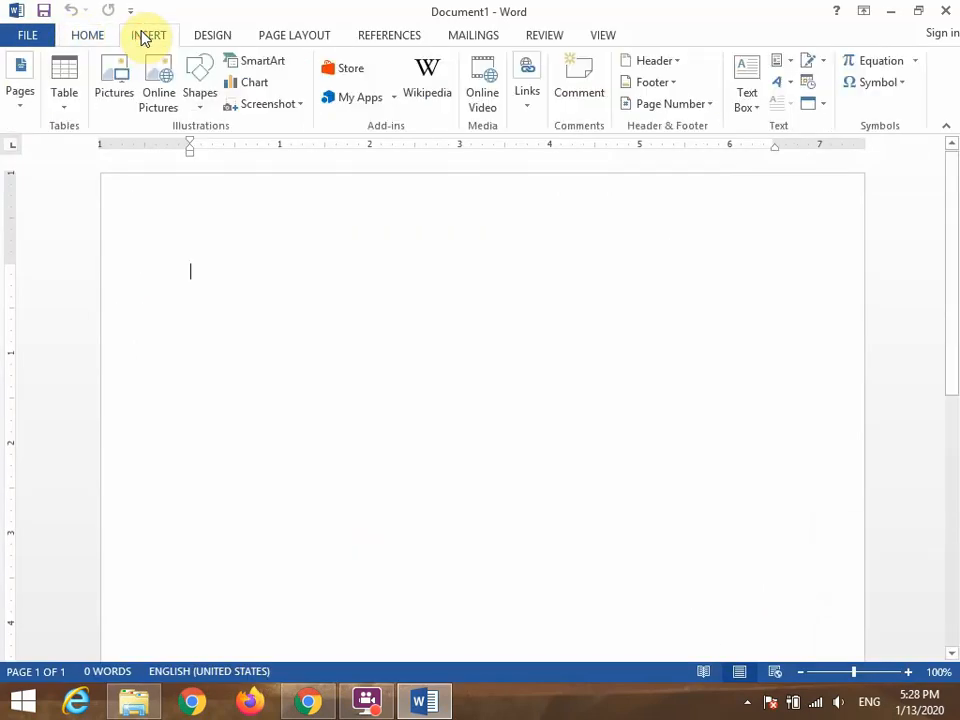
{"action": "left_click", "coordinate": [210, 38]}
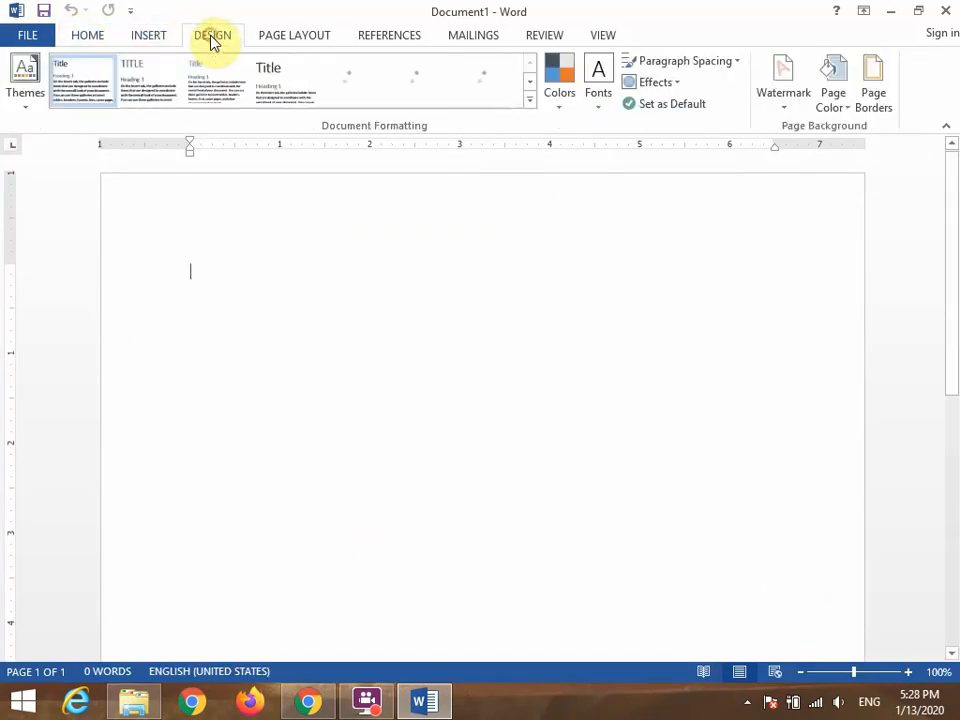
{"action": "left_click", "coordinate": [270, 38]}
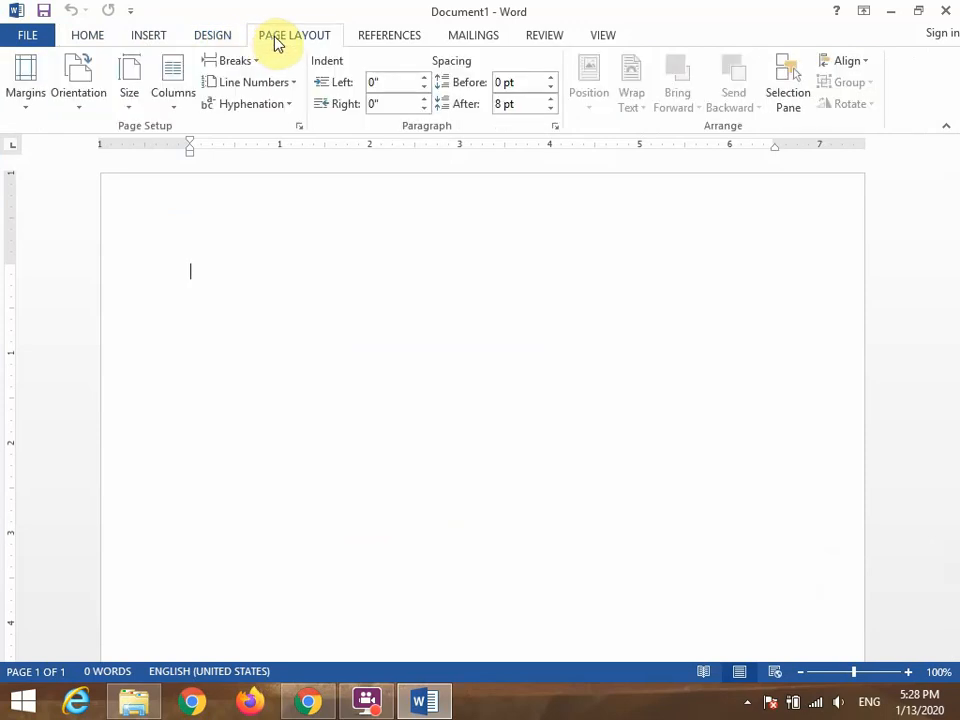
{"action": "left_click", "coordinate": [363, 40]}
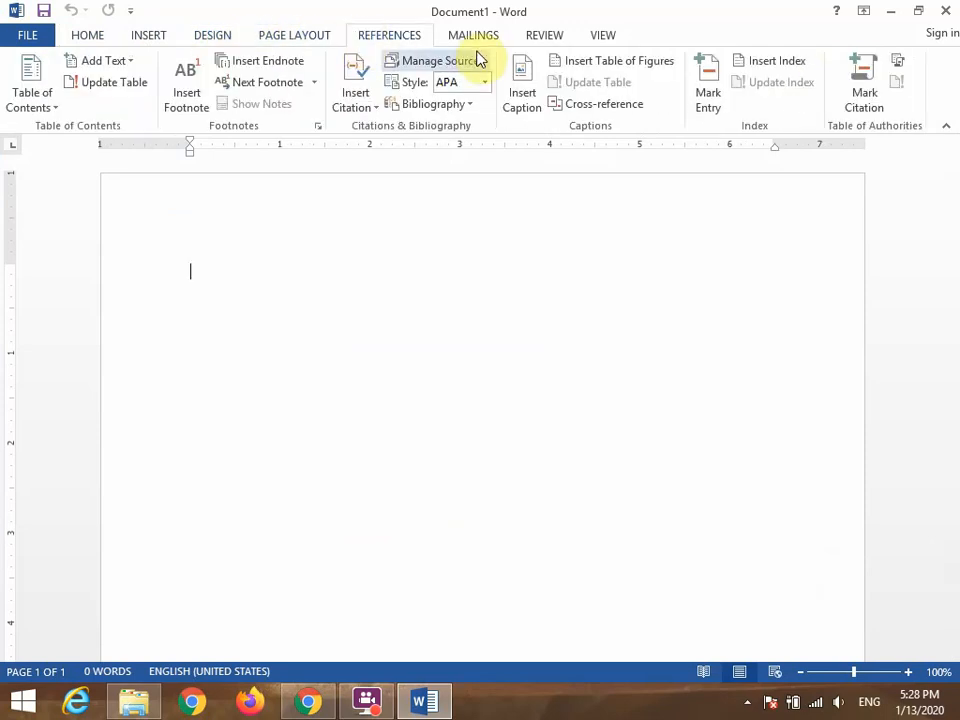
{"action": "left_click", "coordinate": [475, 42]}
{"action": "left_click", "coordinate": [542, 38]}
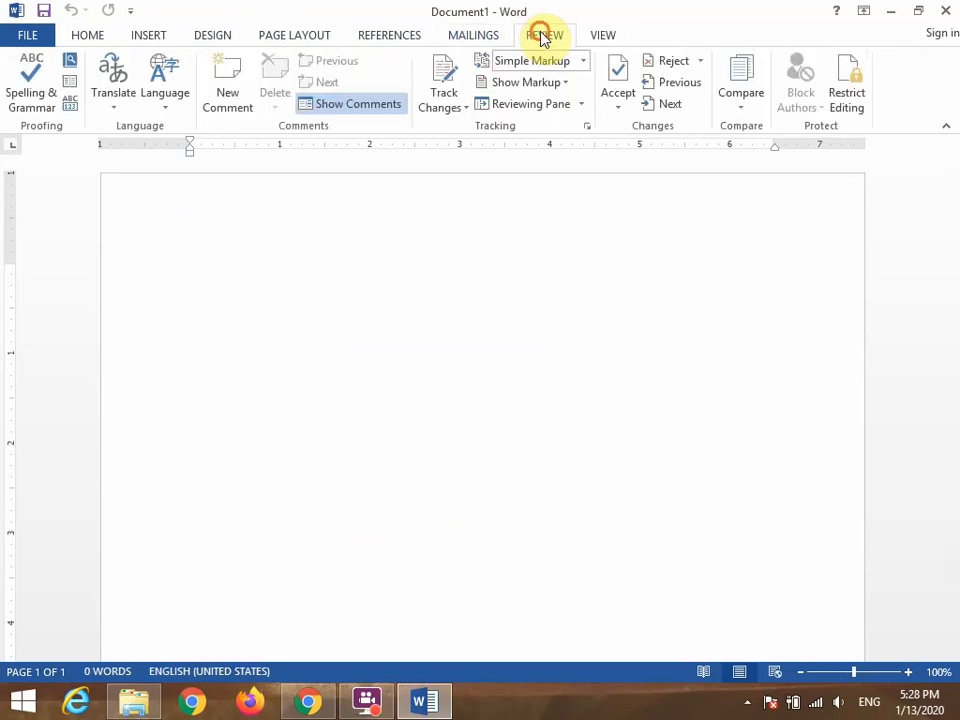
{"action": "left_click", "coordinate": [596, 38]}
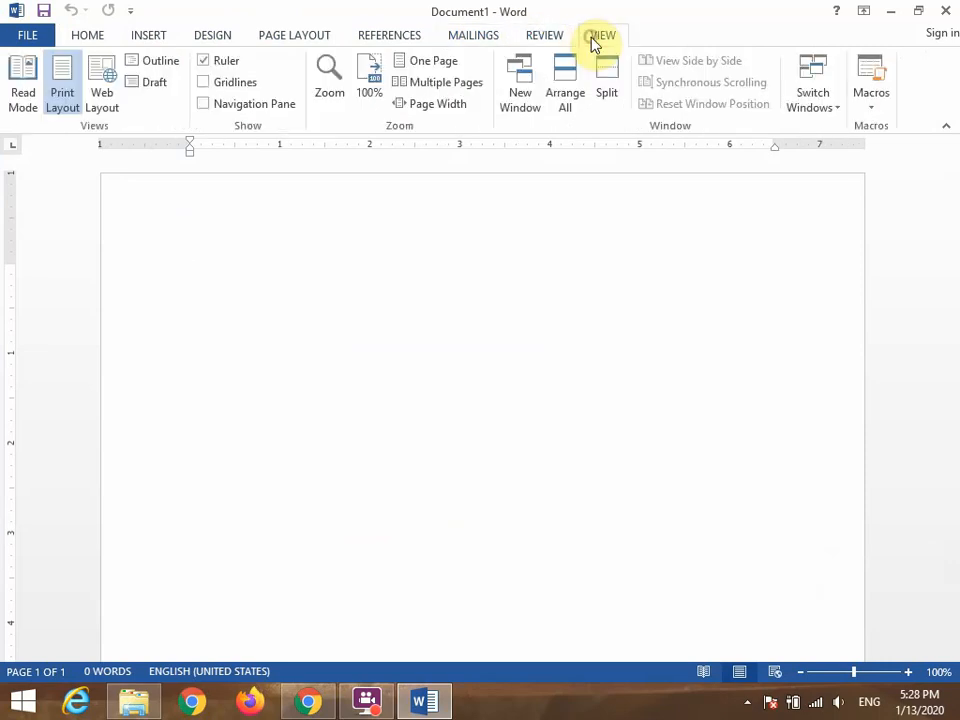
{"action": "left_click", "coordinate": [99, 37]}
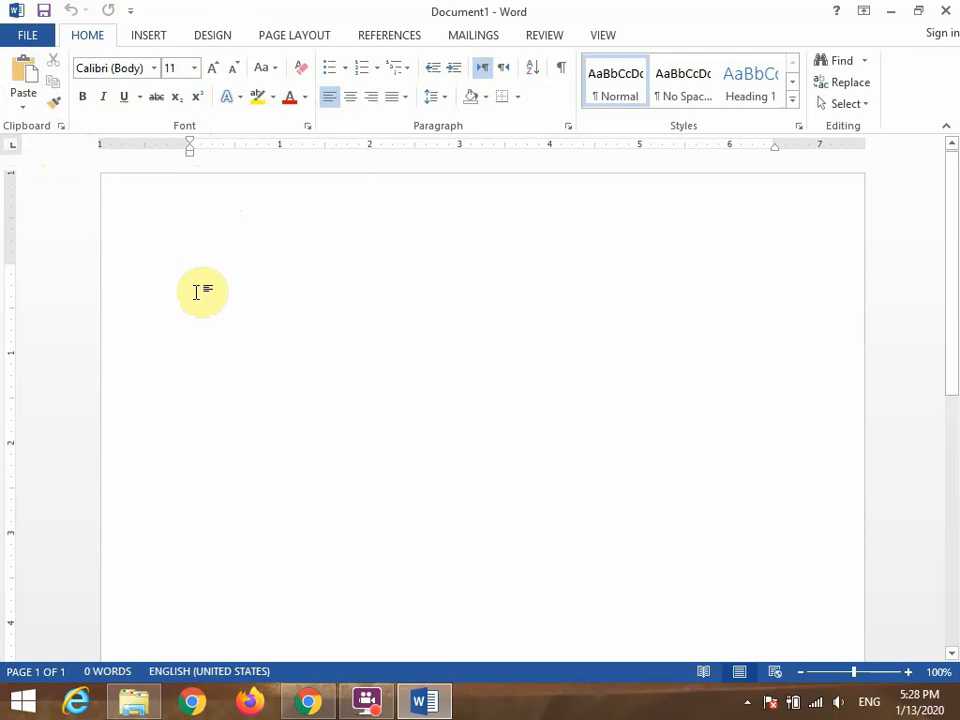
Generate three paragraphs of two-sentence sample text in the blank document with =rand(3,2).
{"action": "type", "text": "="}
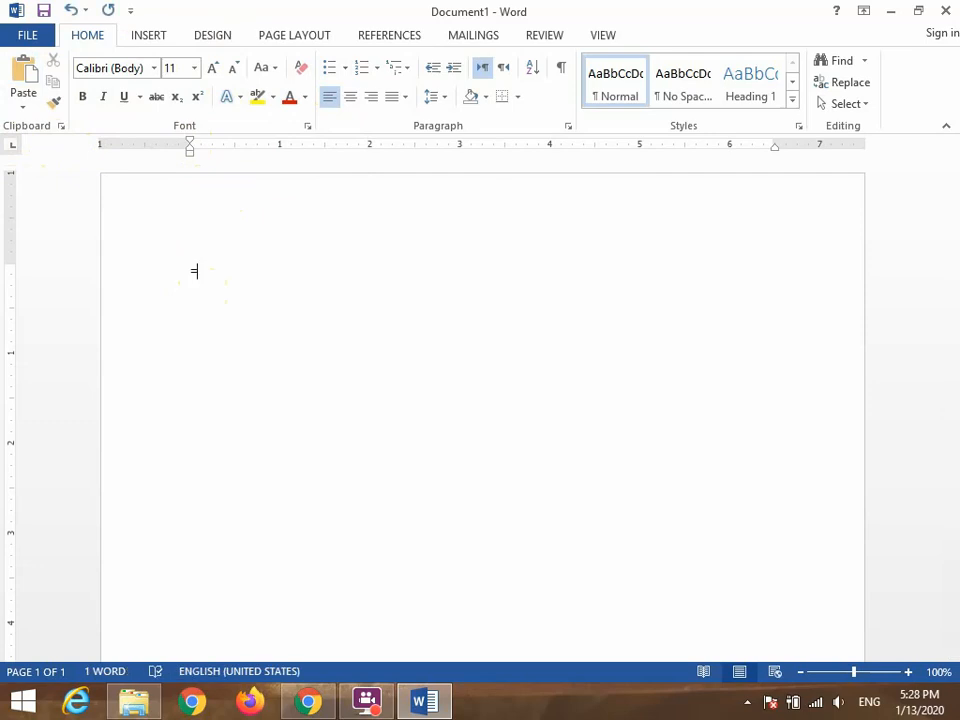
{"action": "type", "text": "rand"}
{"action": "type", "text": "(3,2)"}
{"action": "key", "text": "Return"}
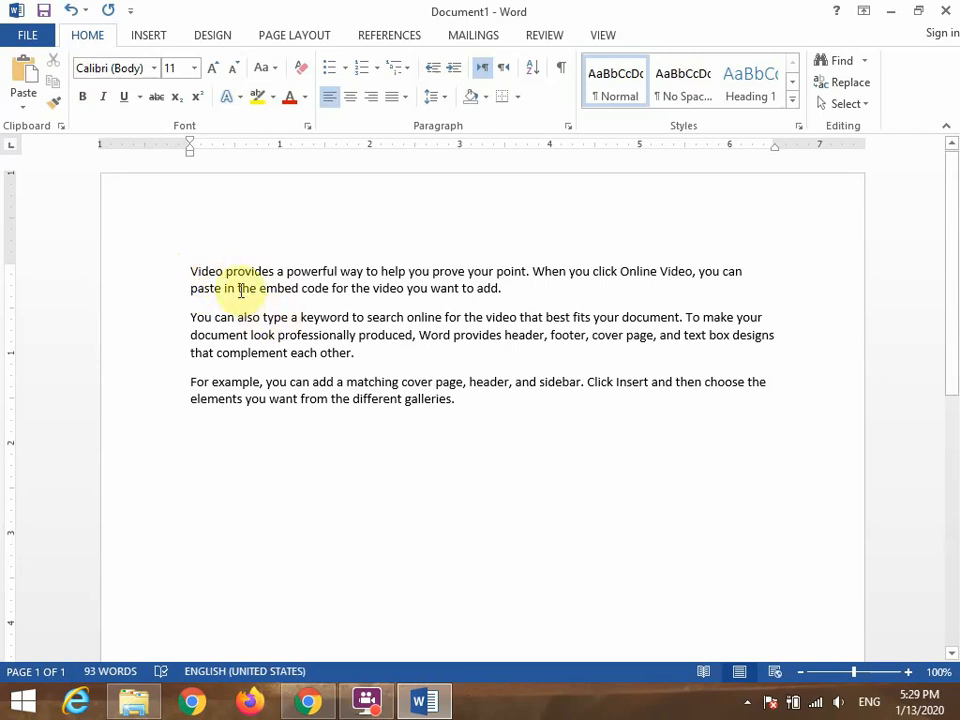
Make the whole first paragraph, starting "Video provides a powerful way", bold.
{"action": "left_click_drag", "start_coordinate": [189, 270], "coordinate": [343, 306]}
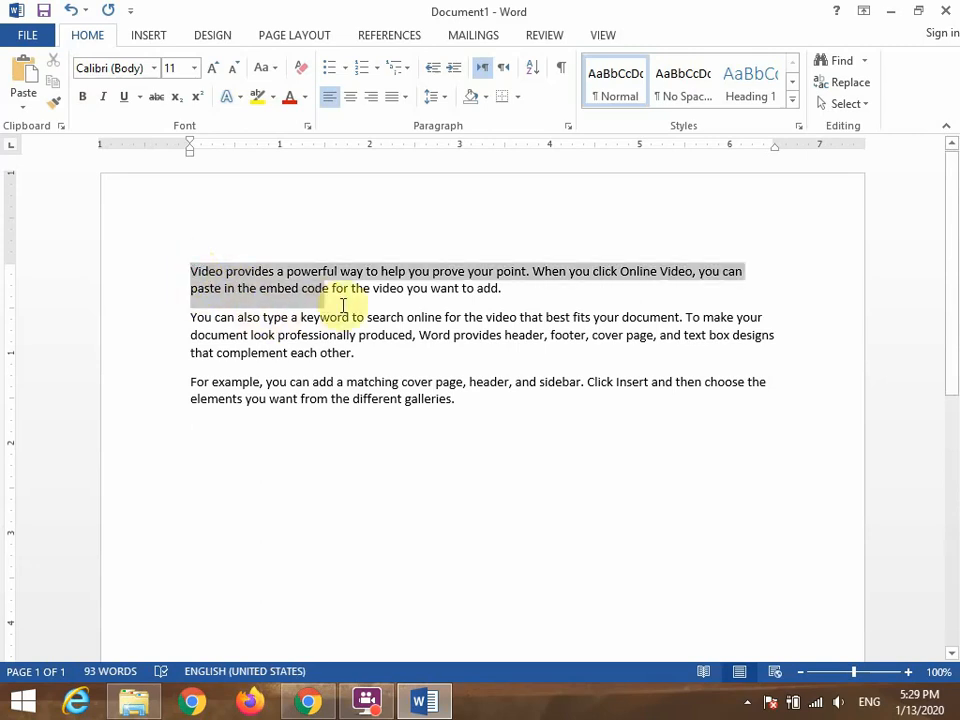
{"action": "left_click_drag", "start_coordinate": [456, 289], "coordinate": [516, 296]}
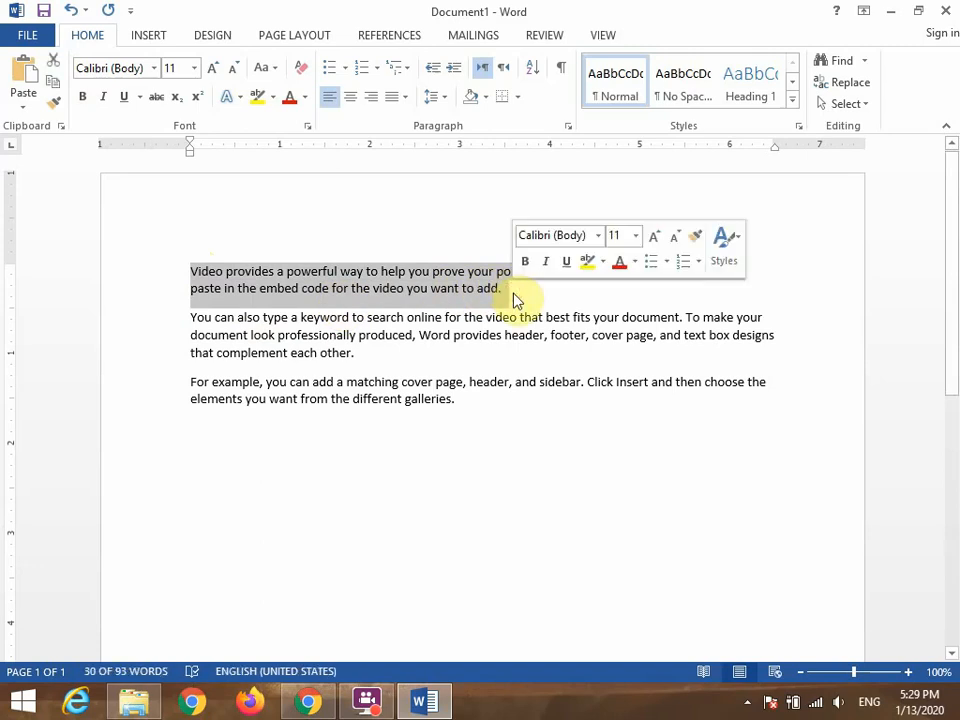
{"action": "left_click", "coordinate": [83, 97]}
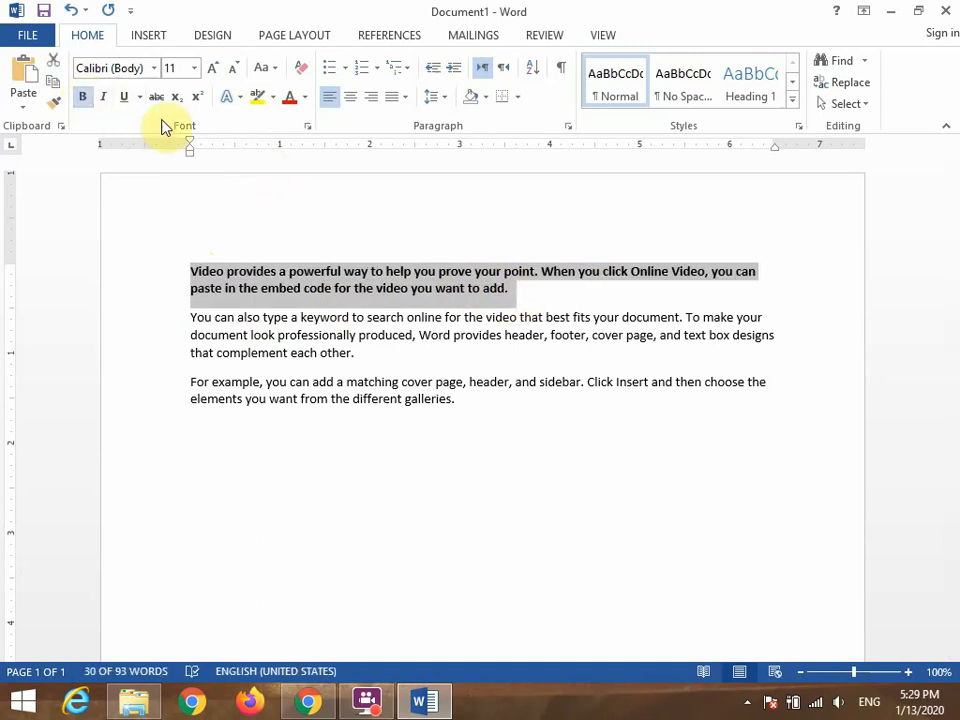
Change the font of the second paragraph, starting "You can also type a keyword", to Agency FB.
{"action": "left_click", "coordinate": [193, 334]}
{"action": "left_click_drag", "start_coordinate": [193, 318], "coordinate": [336, 351]}
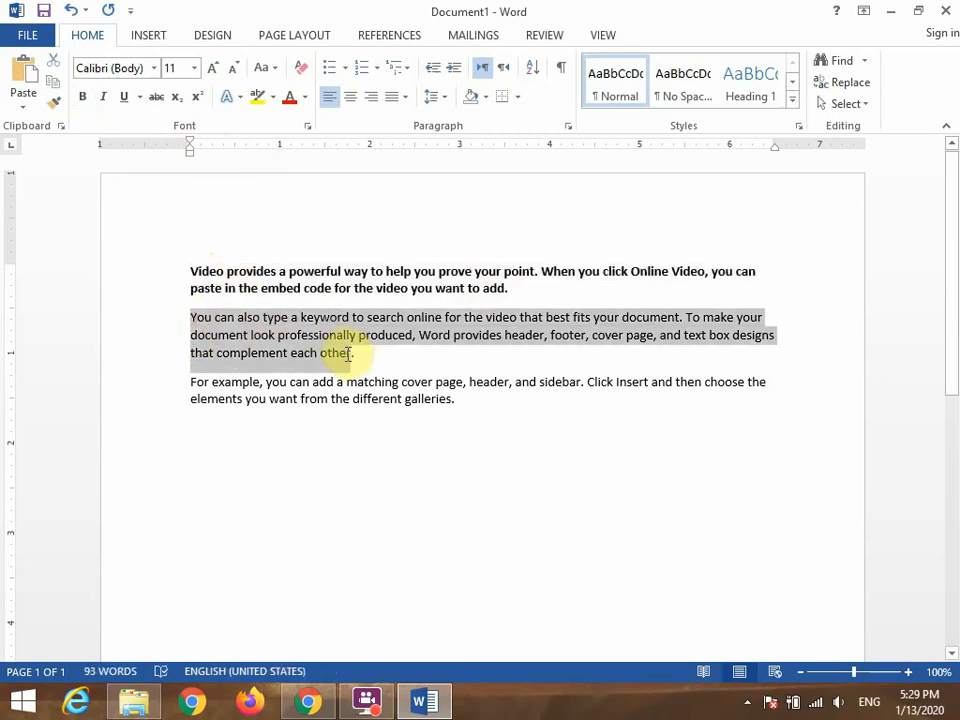
{"action": "left_click", "coordinate": [156, 69]}
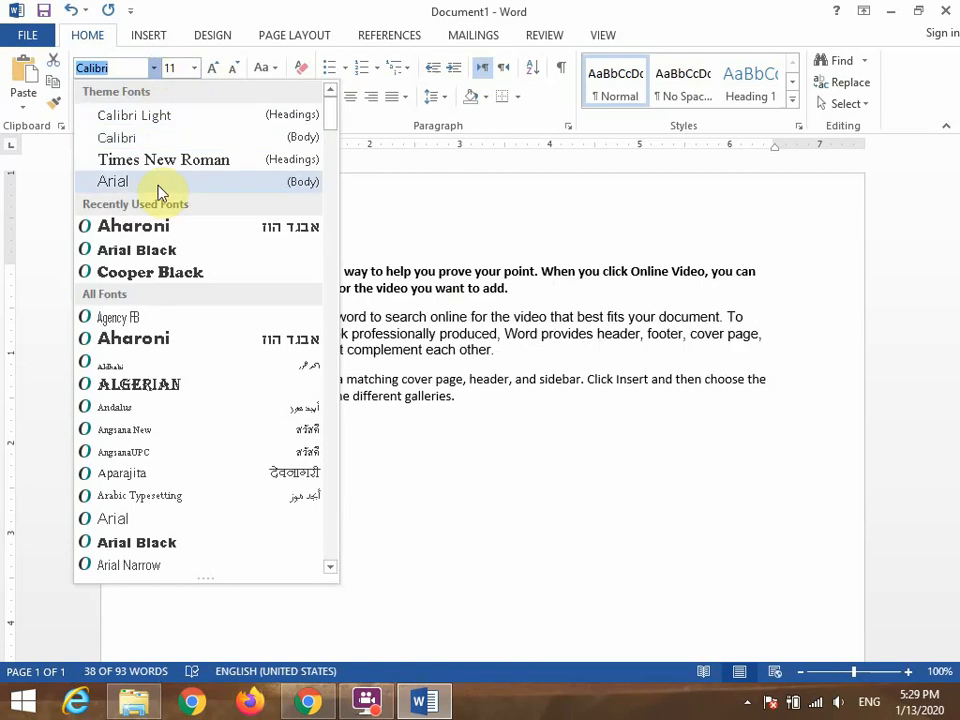
{"action": "left_click", "coordinate": [155, 318]}
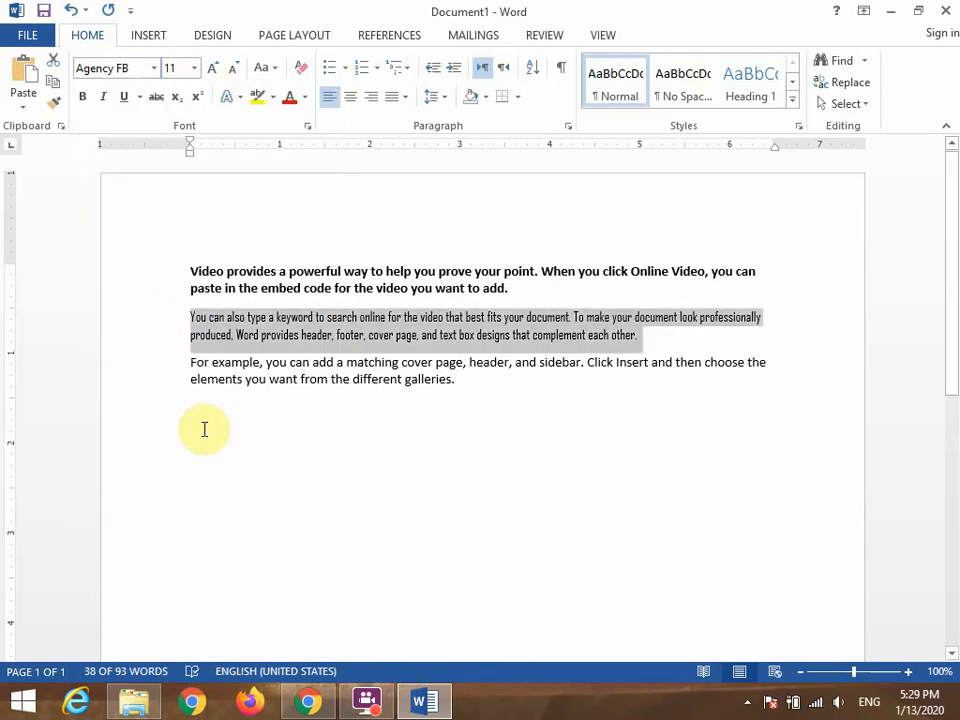
{"action": "left_click", "coordinate": [193, 395]}
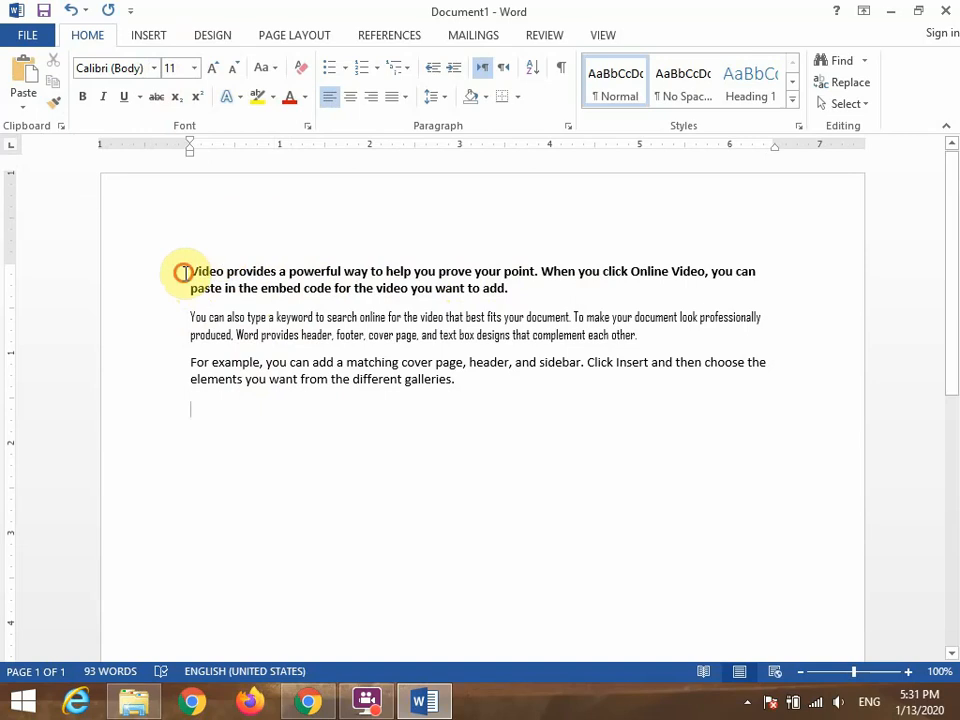
Copy the first paragraph's bold formatting onto the second paragraph with Format Painter.
{"action": "left_click_drag", "start_coordinate": [189, 271], "coordinate": [510, 290]}
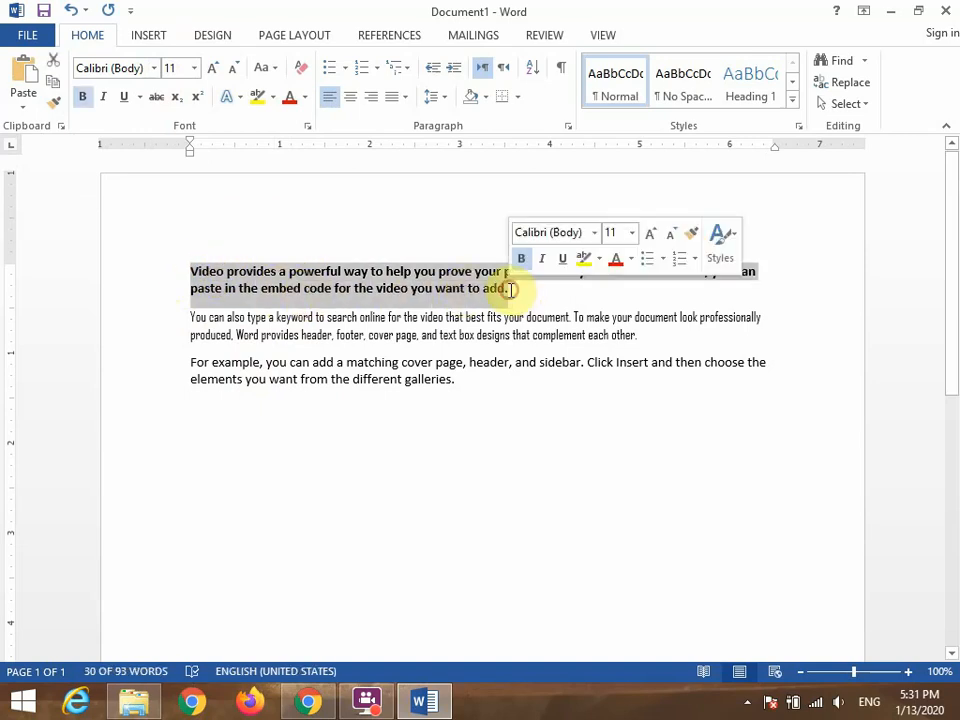
{"action": "left_click", "coordinate": [50, 106]}
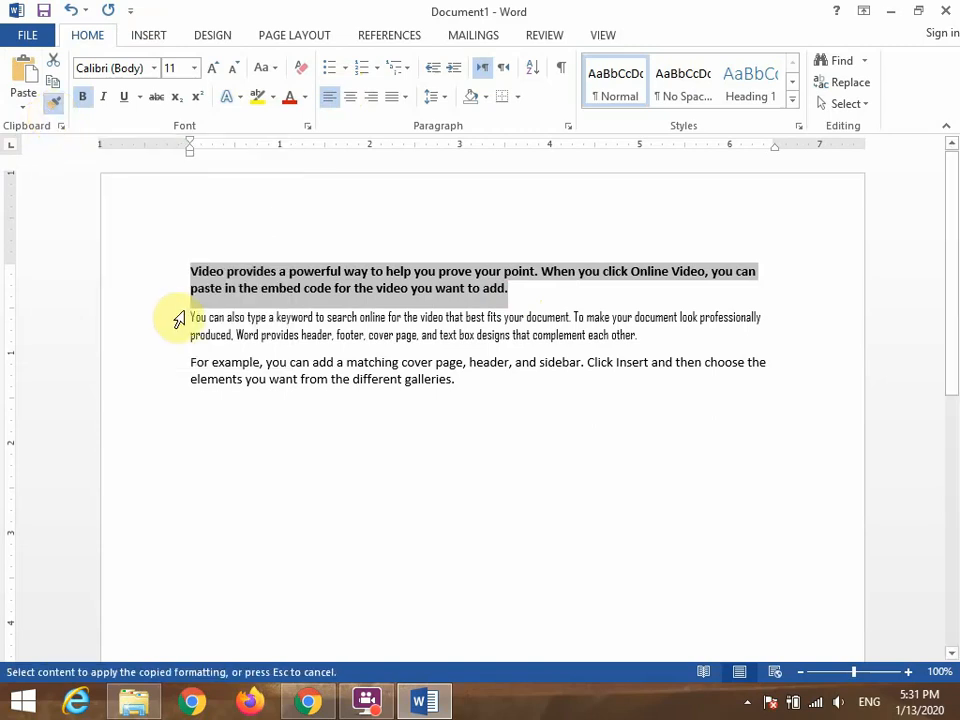
{"action": "mouse_move", "coordinate": [187, 319]}
{"action": "left_mouse_down"}
{"action": "mouse_move", "coordinate": [311, 327]}
{"action": "mouse_move", "coordinate": [590, 318]}
{"action": "mouse_move", "coordinate": [648, 350]}
{"action": "left_mouse_up"}
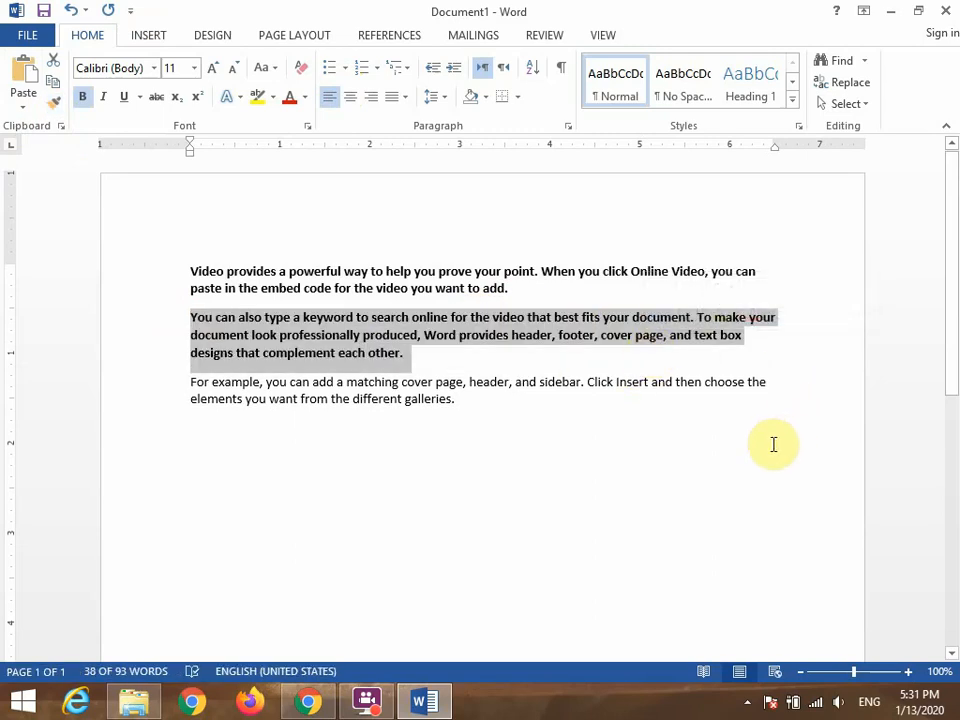
{"action": "left_click", "coordinate": [571, 482]}
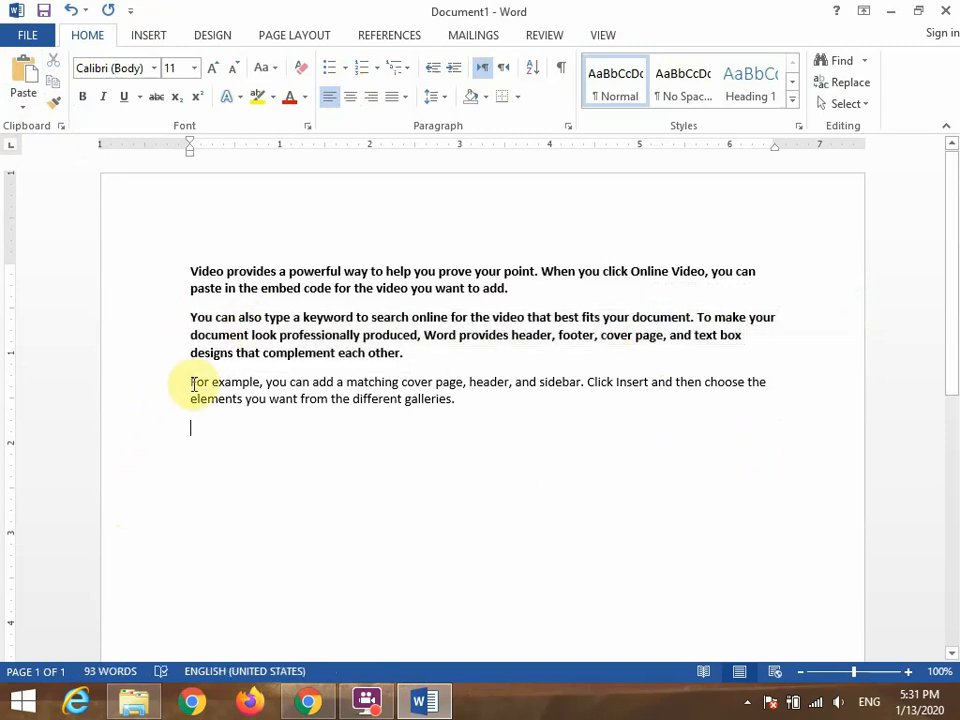
Copy the third paragraph's plain formatting onto the first paragraph with Format Painter.
{"action": "left_click_drag", "start_coordinate": [190, 383], "coordinate": [528, 408]}
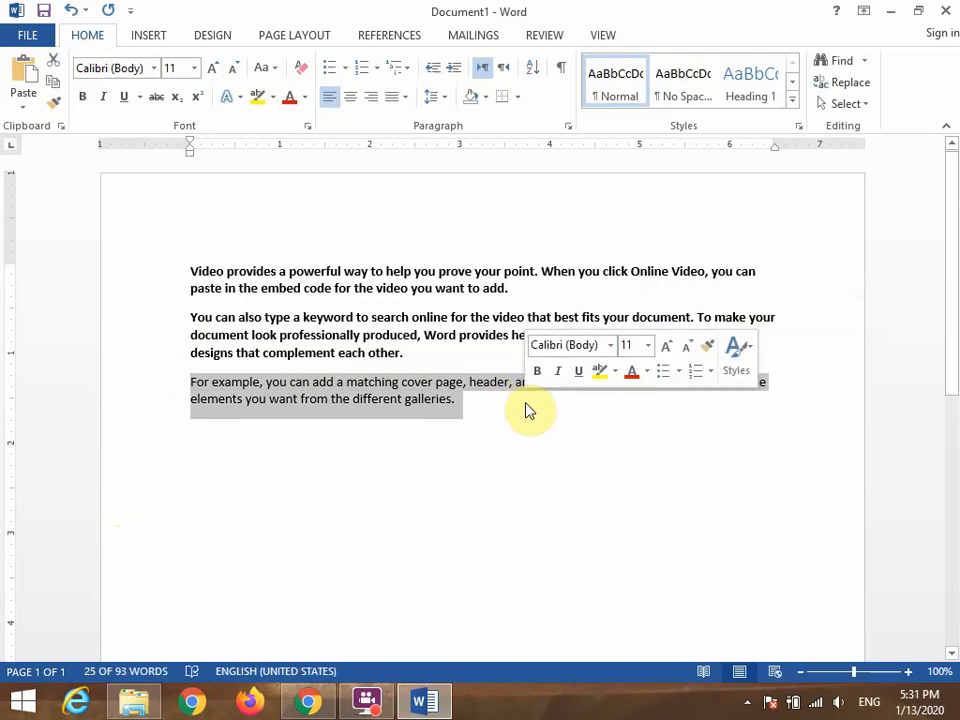
{"action": "left_click", "coordinate": [57, 108]}
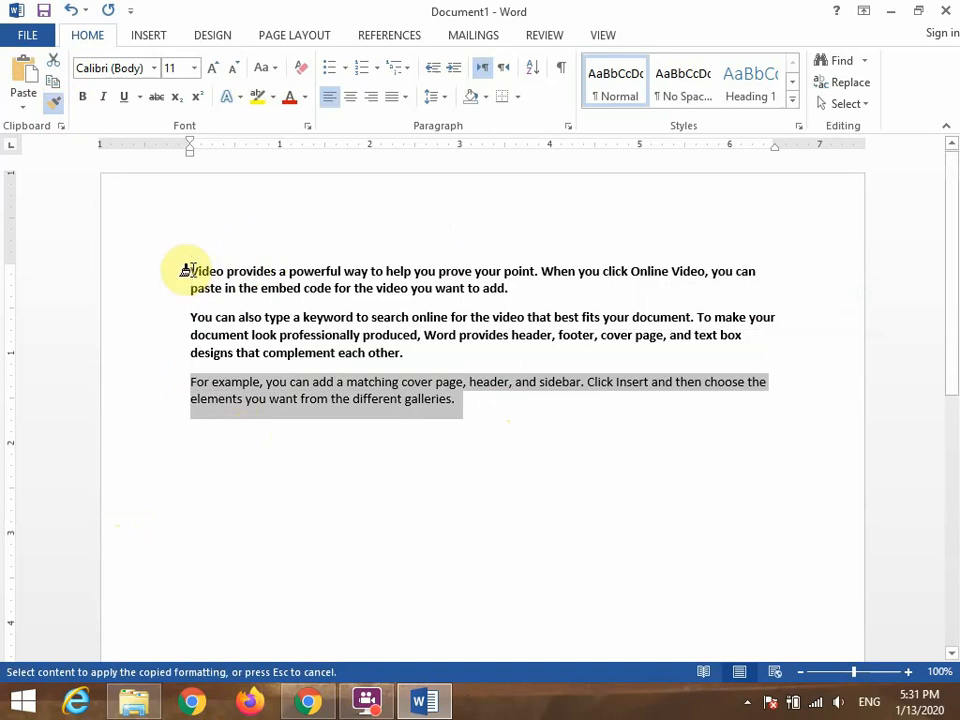
{"action": "left_click_drag", "start_coordinate": [184, 272], "coordinate": [525, 296]}
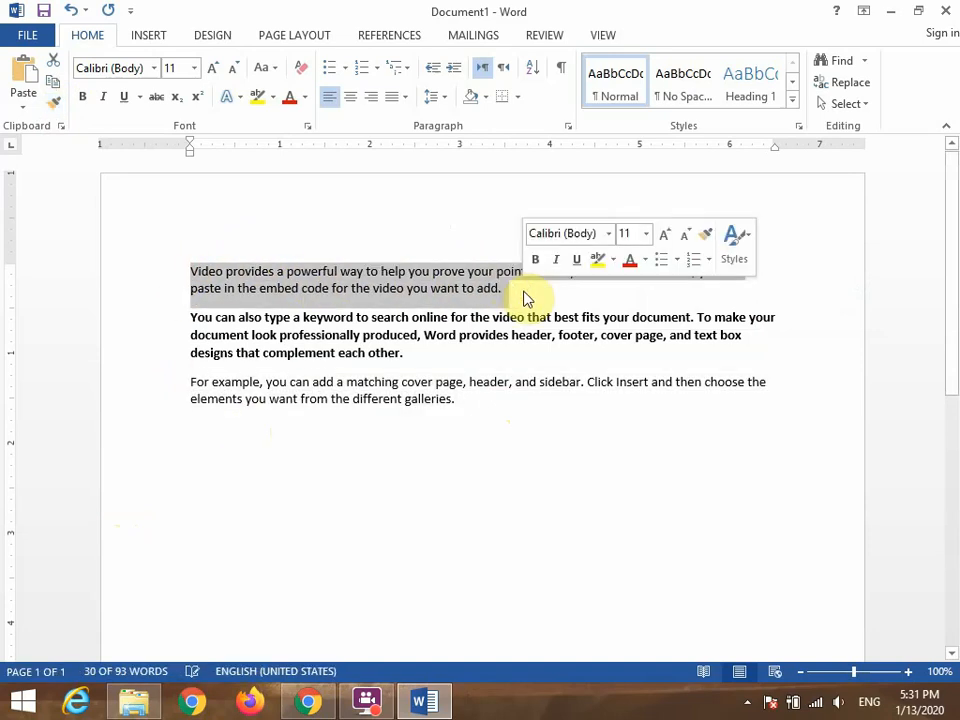
{"action": "left_click", "coordinate": [648, 438]}
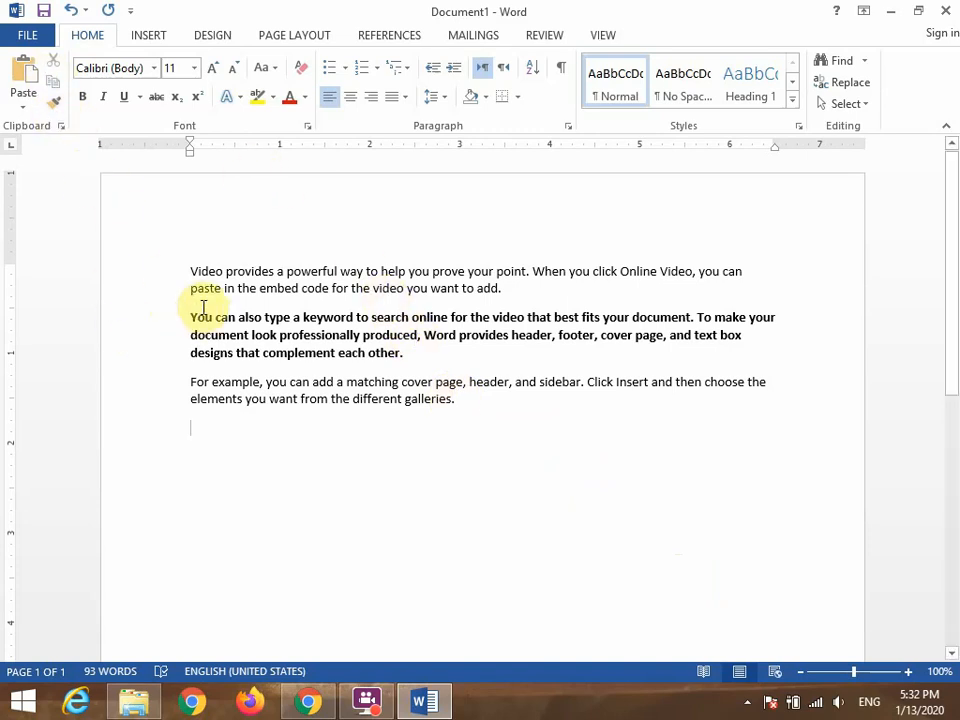
Copy the second paragraph's bold formatting onto the first and third paragraphs with Format Painter.
{"action": "left_click_drag", "start_coordinate": [194, 318], "coordinate": [411, 353]}
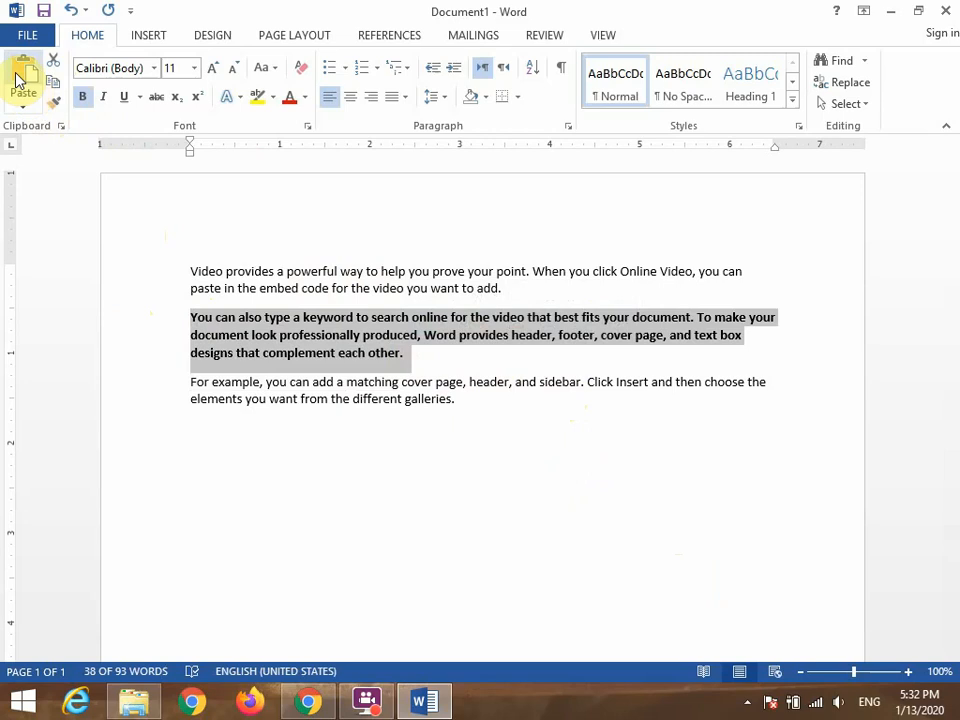
{"action": "left_click", "coordinate": [55, 110]}
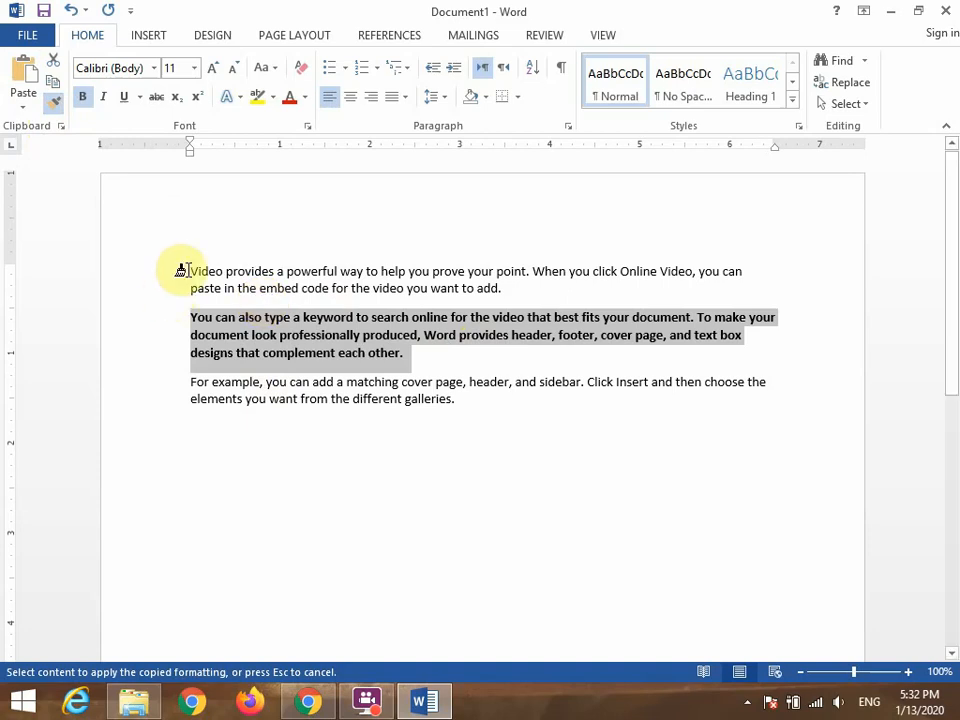
{"action": "mouse_move", "coordinate": [184, 270]}
{"action": "left_mouse_down"}
{"action": "mouse_move", "coordinate": [257, 287]}
{"action": "mouse_move", "coordinate": [512, 290]}
{"action": "left_mouse_up"}
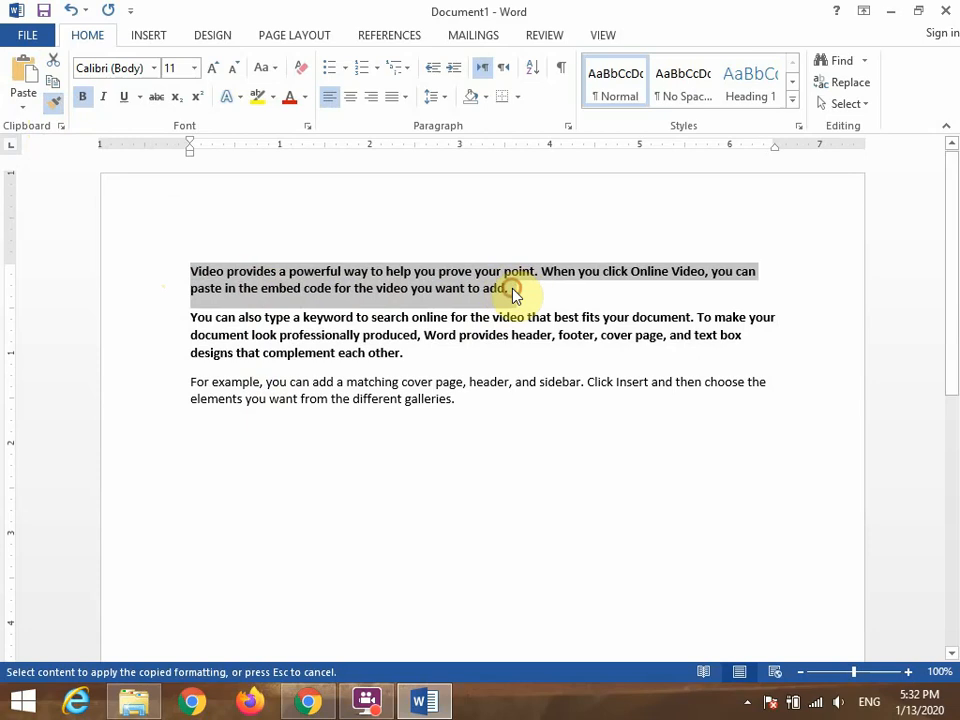
{"action": "left_click", "coordinate": [187, 384]}
{"action": "left_click_drag", "start_coordinate": [187, 384], "coordinate": [408, 442]}
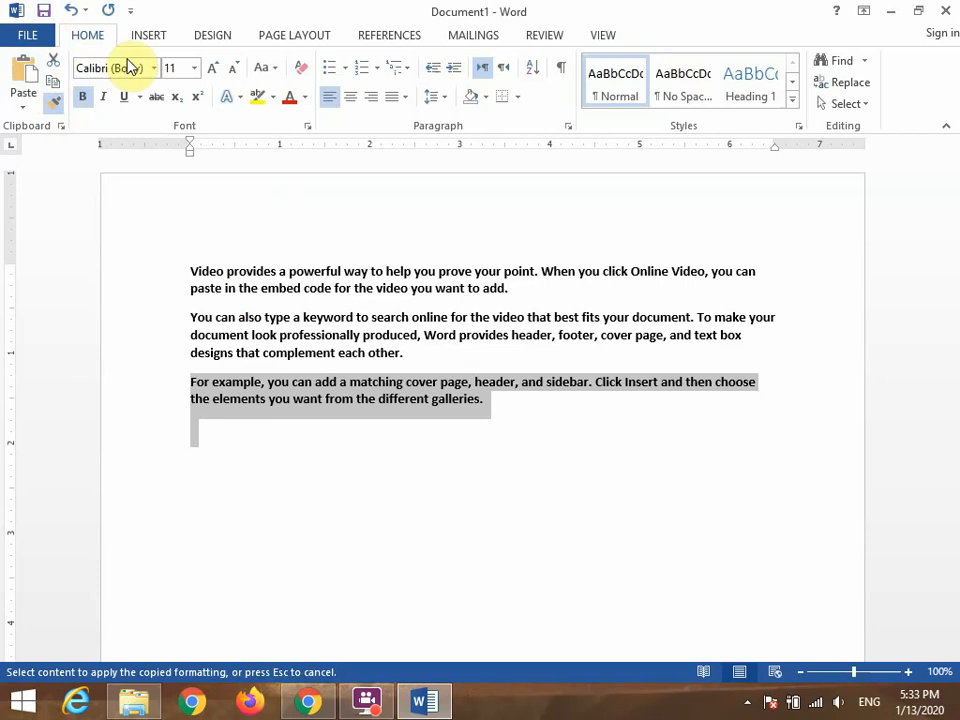
{"action": "left_click", "coordinate": [343, 452]}
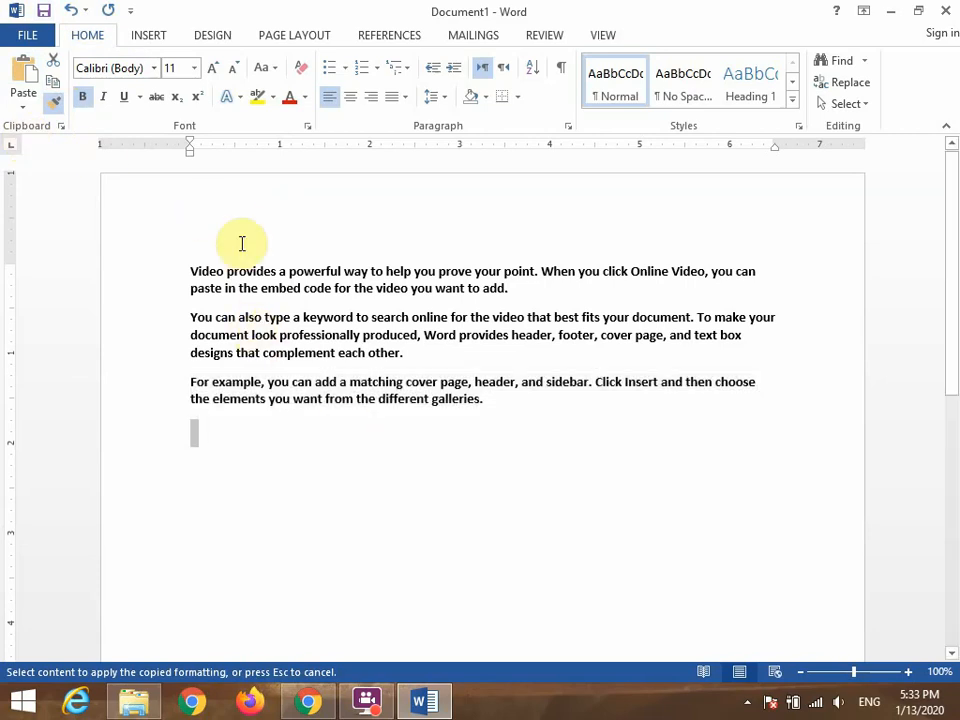
Clear all formatting from all three paragraphs.
{"action": "left_click", "coordinate": [299, 68]}
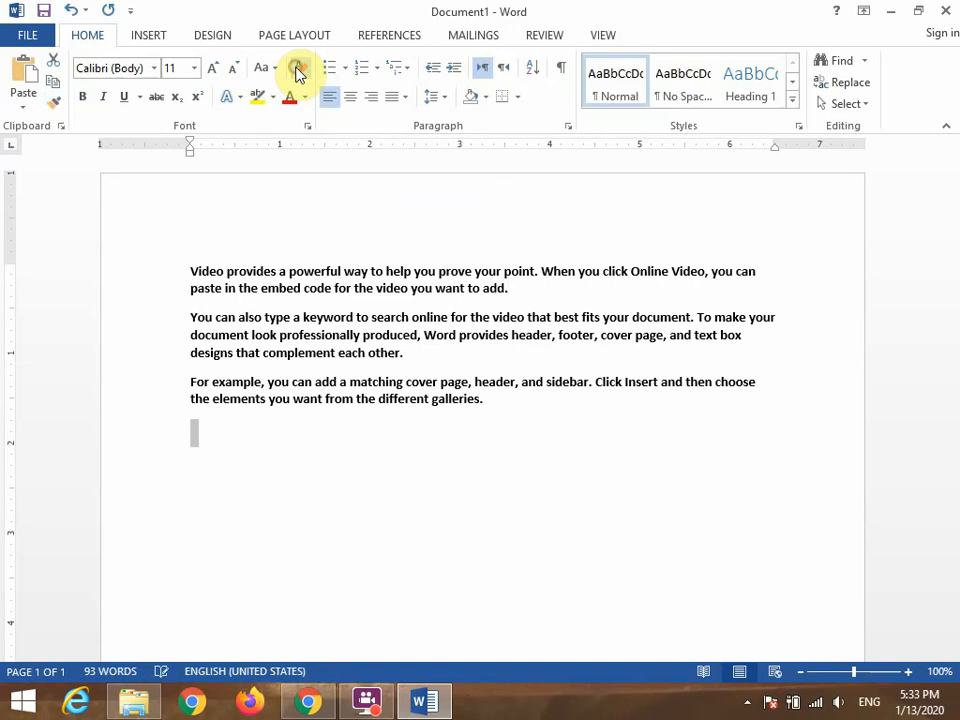
{"action": "left_click_drag", "start_coordinate": [190, 265], "coordinate": [474, 424]}
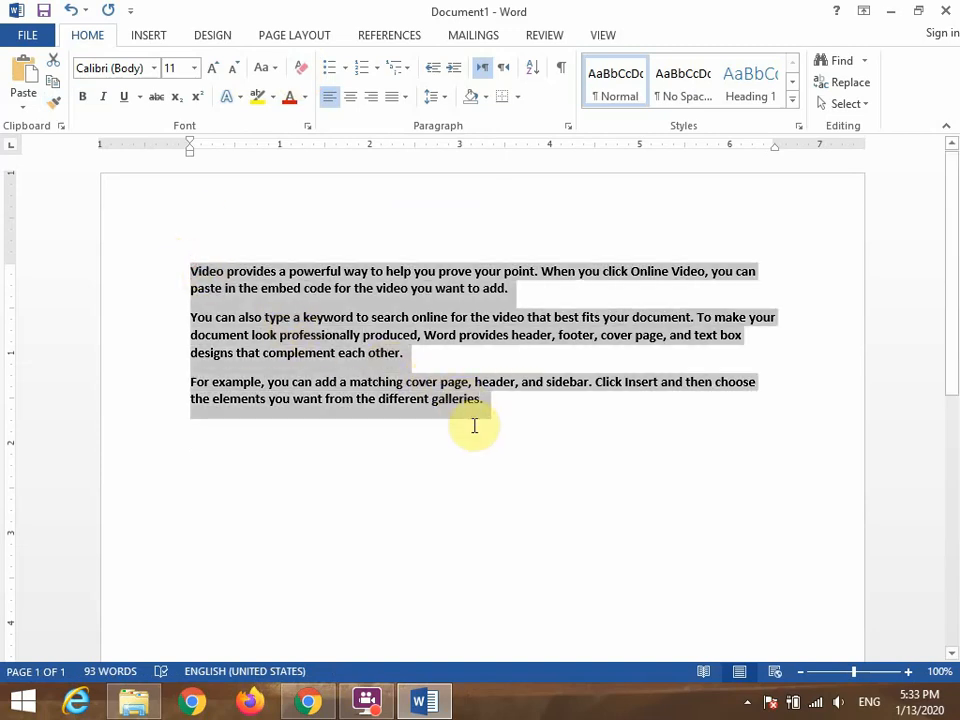
{"action": "left_click", "coordinate": [300, 70]}
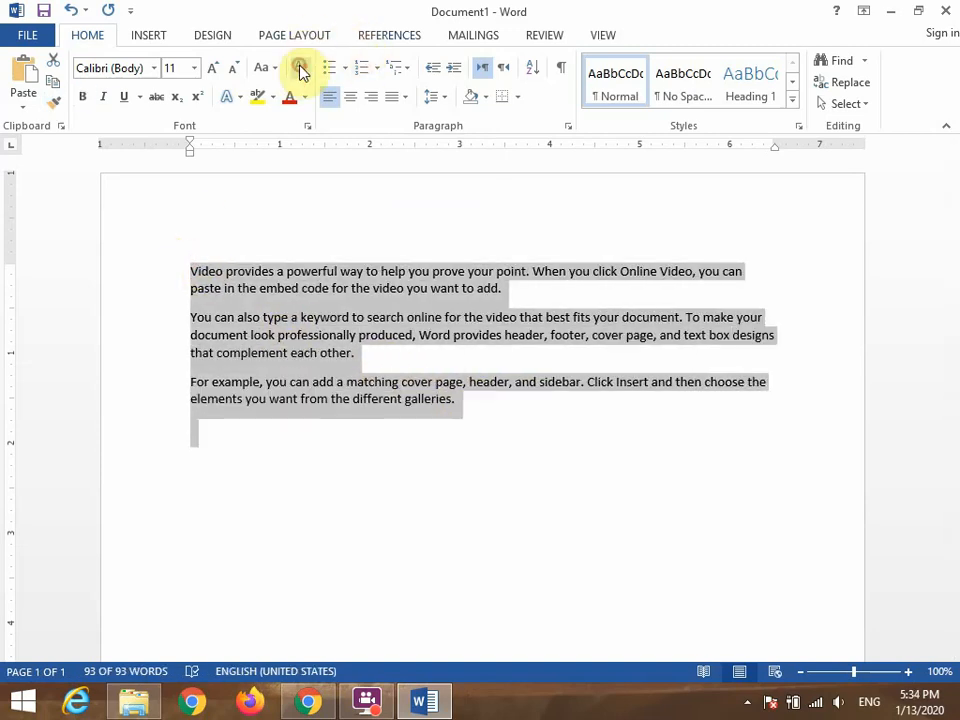
{"action": "left_click", "coordinate": [531, 444]}
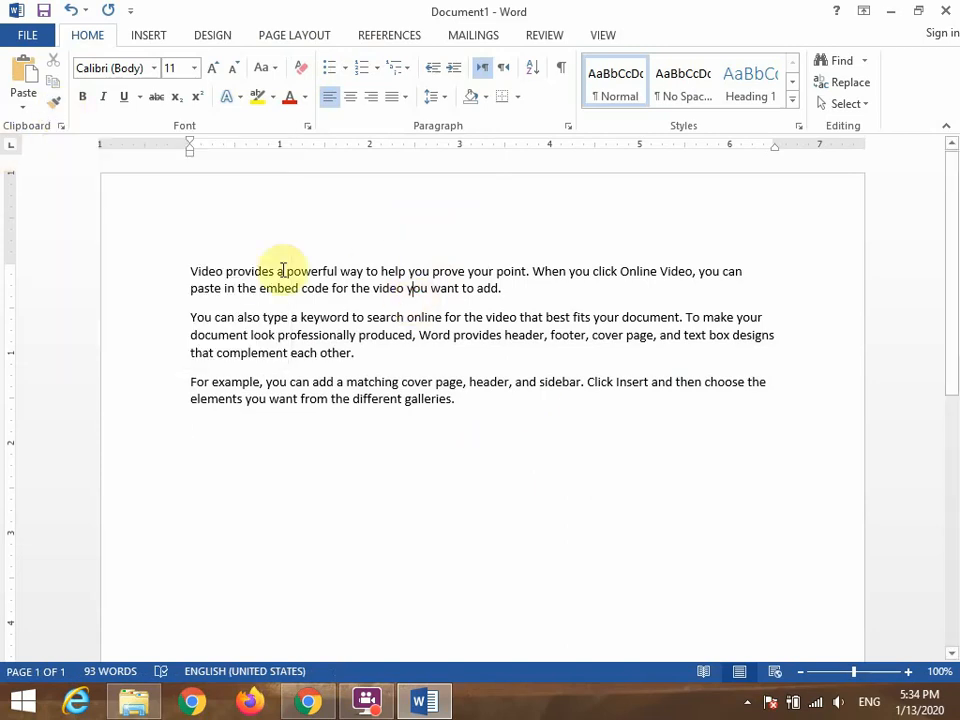
Replace all the sample text with the sentence "The quick brown fox jumps over the Lazy Dog.".
{"action": "left_click_drag", "start_coordinate": [190, 270], "coordinate": [456, 448]}
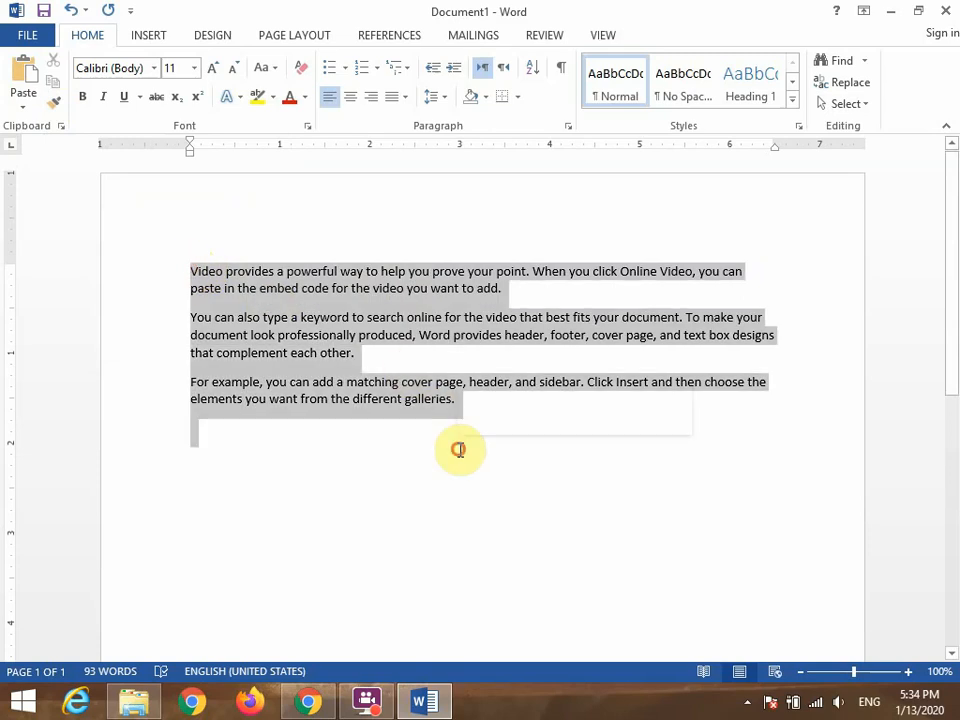
{"action": "key", "text": "Delete"}
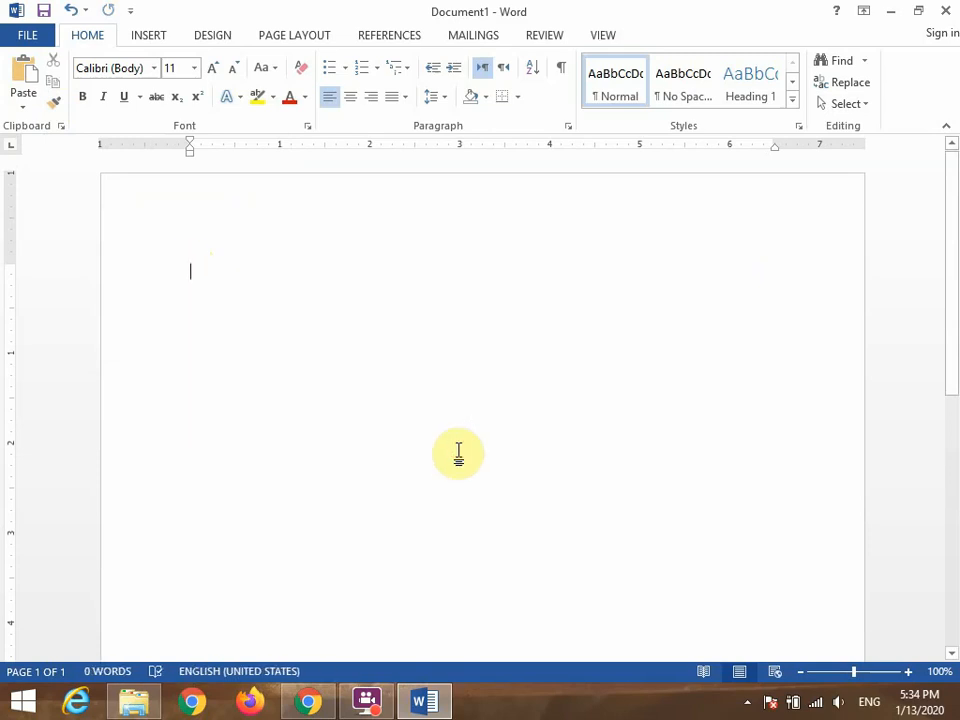
{"action": "type", "text": "The qui"}
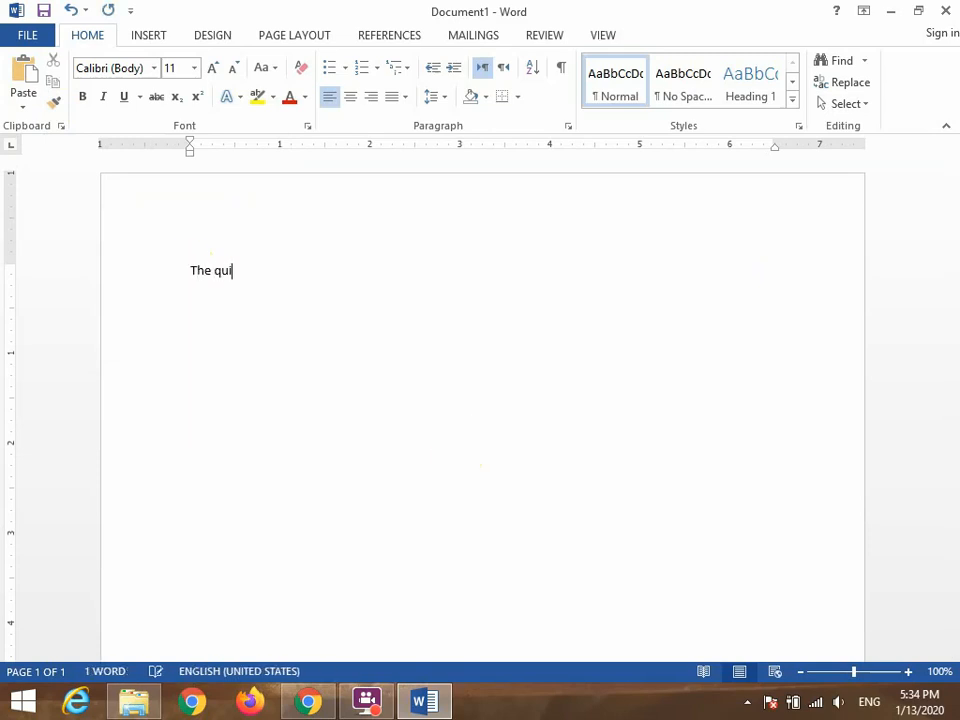
{"action": "type", "text": "ck brown fox "}
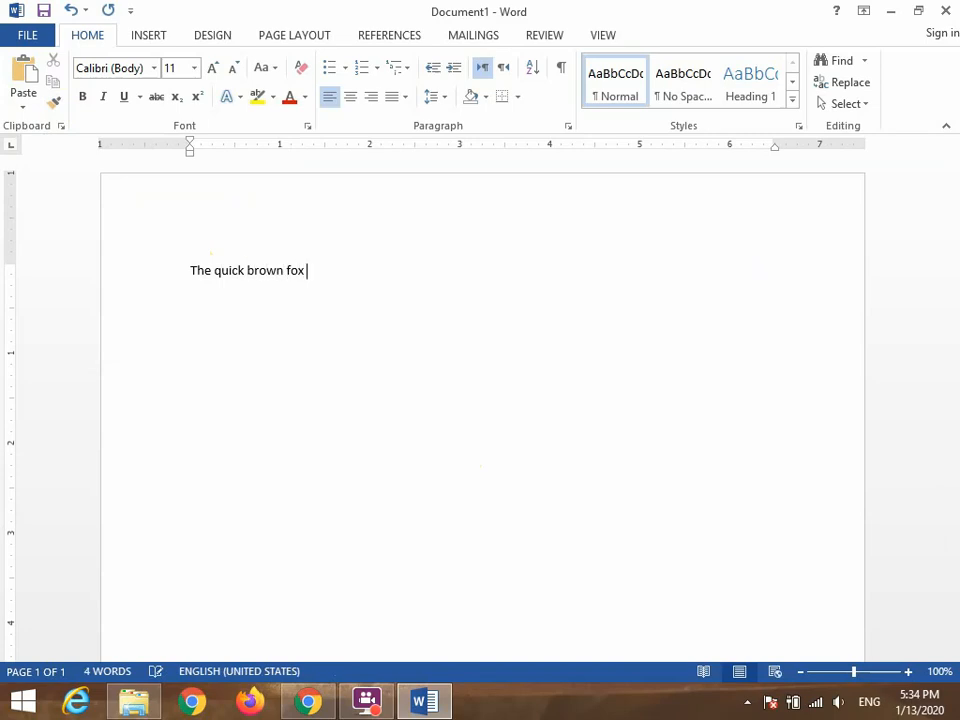
{"action": "type", "text": "h"}
{"action": "key", "text": "BackSpace"}
{"action": "type", "text": "jumps over the La"}
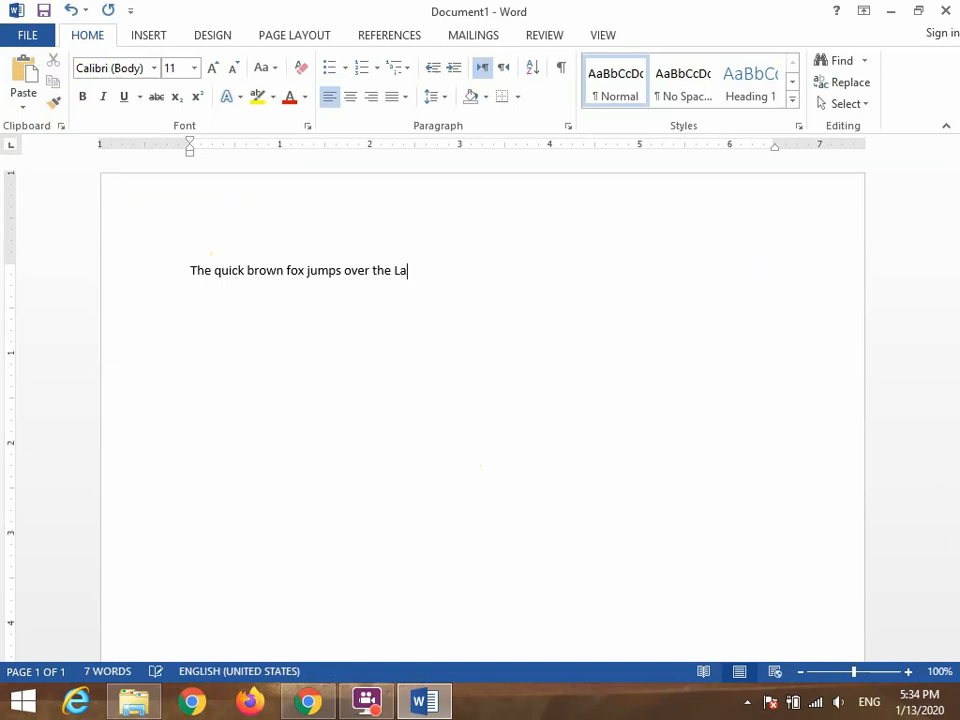
{"action": "type", "text": "zy Dog."}
Change the capital D of "Dog" in the sentence to a lowercase d.
{"action": "key", "text": "Left"}
{"action": "key", "text": "Left"}
{"action": "key", "text": "Left"}
{"action": "key", "text": "BackSpace"}
{"action": "type", "text": "d"}
{"action": "left_click", "coordinate": [504, 386]}
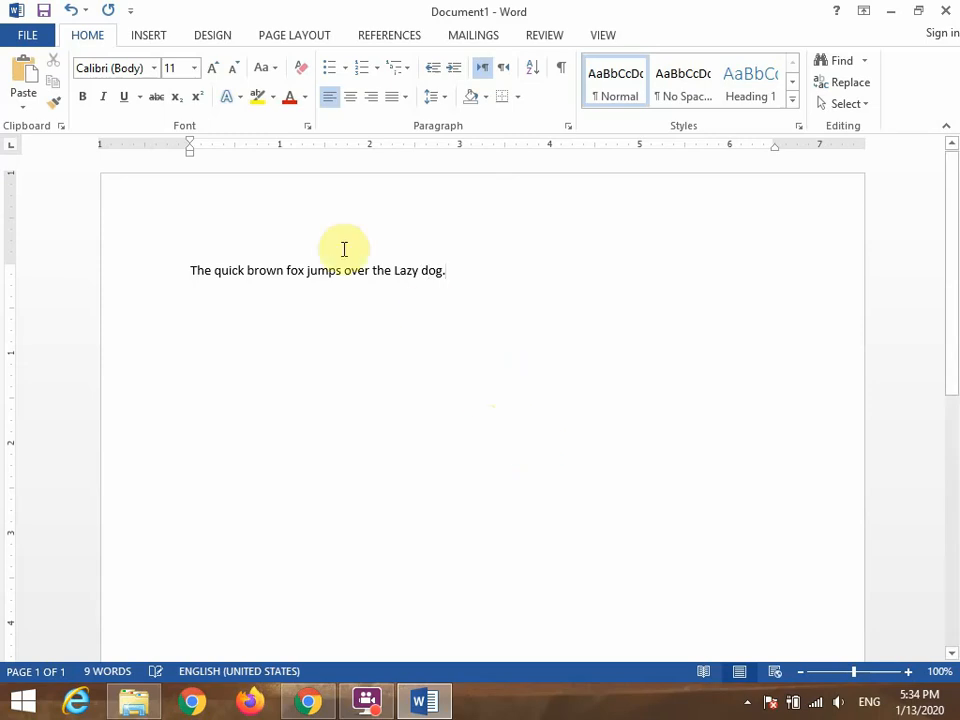
{"action": "left_click", "coordinate": [207, 297]}
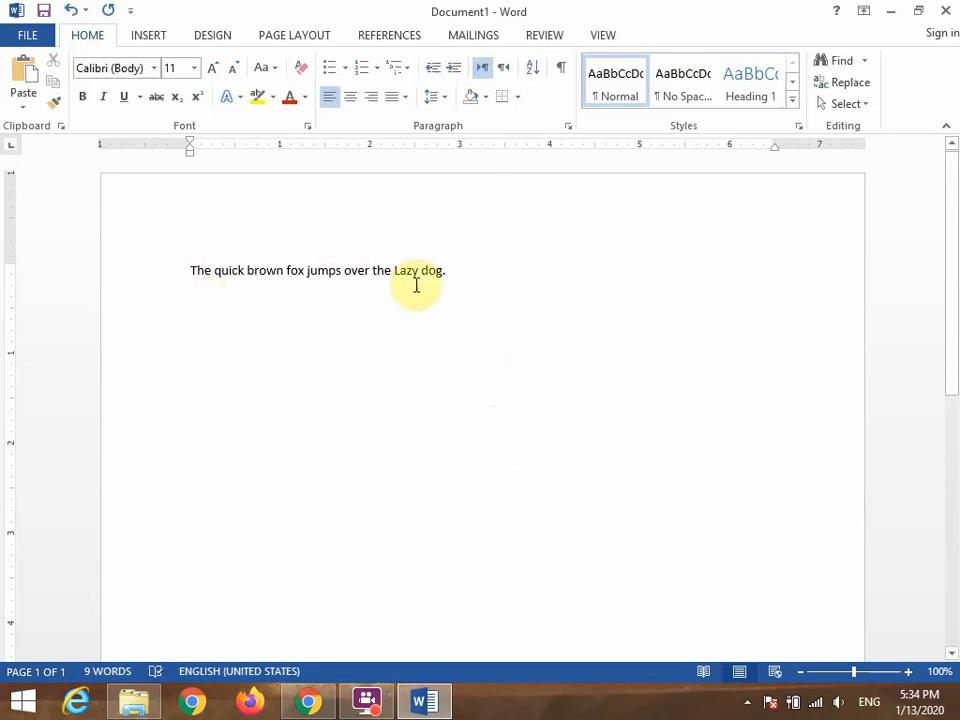
{"action": "left_click", "coordinate": [458, 270]}
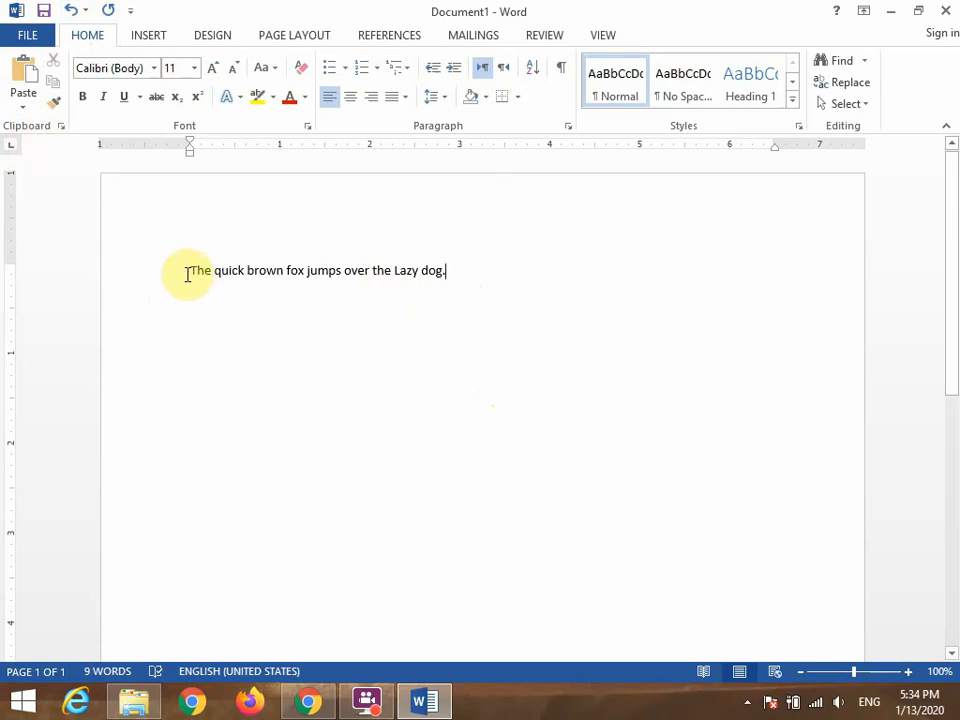
Copy the sentence without its final period and paste it on a new line below.
{"action": "left_click_drag", "start_coordinate": [187, 272], "coordinate": [444, 291]}
{"action": "key", "text": "ctrl+c"}
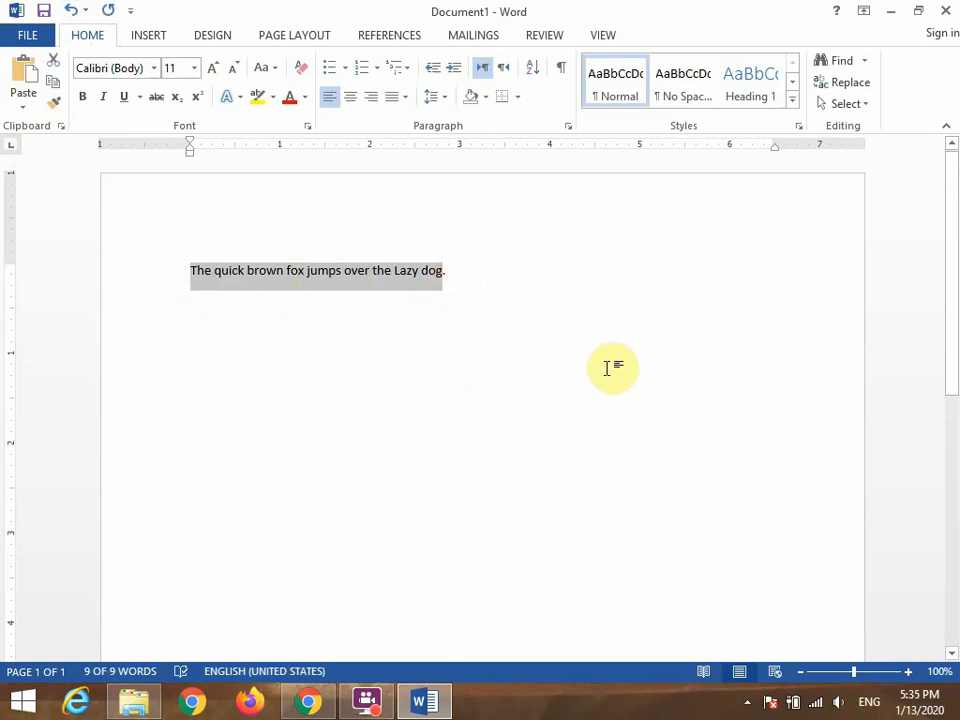
{"action": "left_click", "coordinate": [498, 272]}
{"action": "key", "text": "Return"}
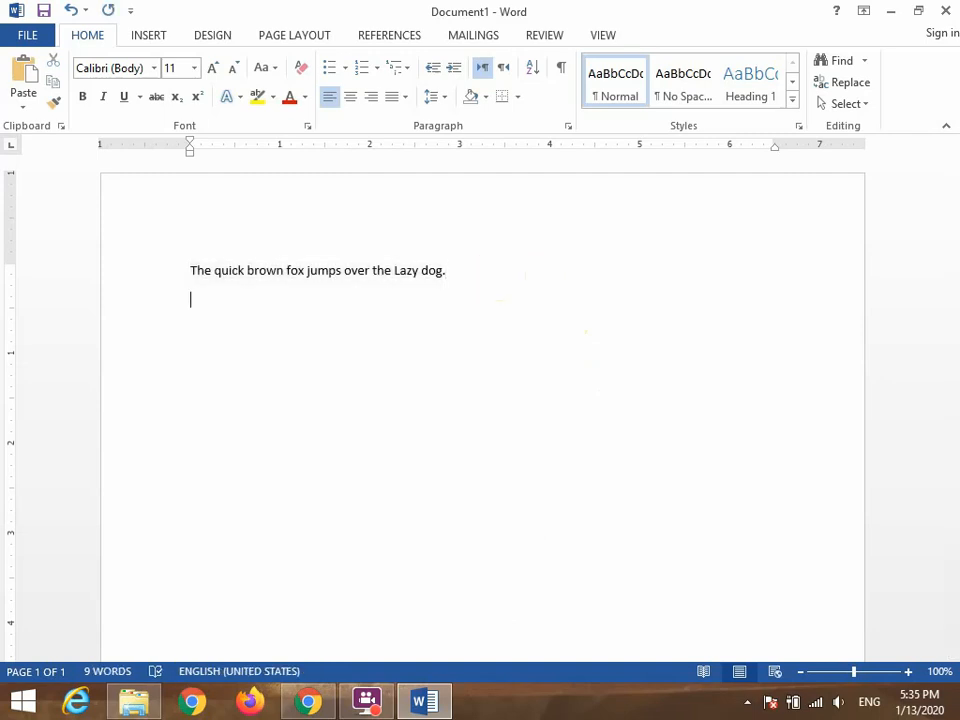
{"action": "left_click", "coordinate": [17, 88]}
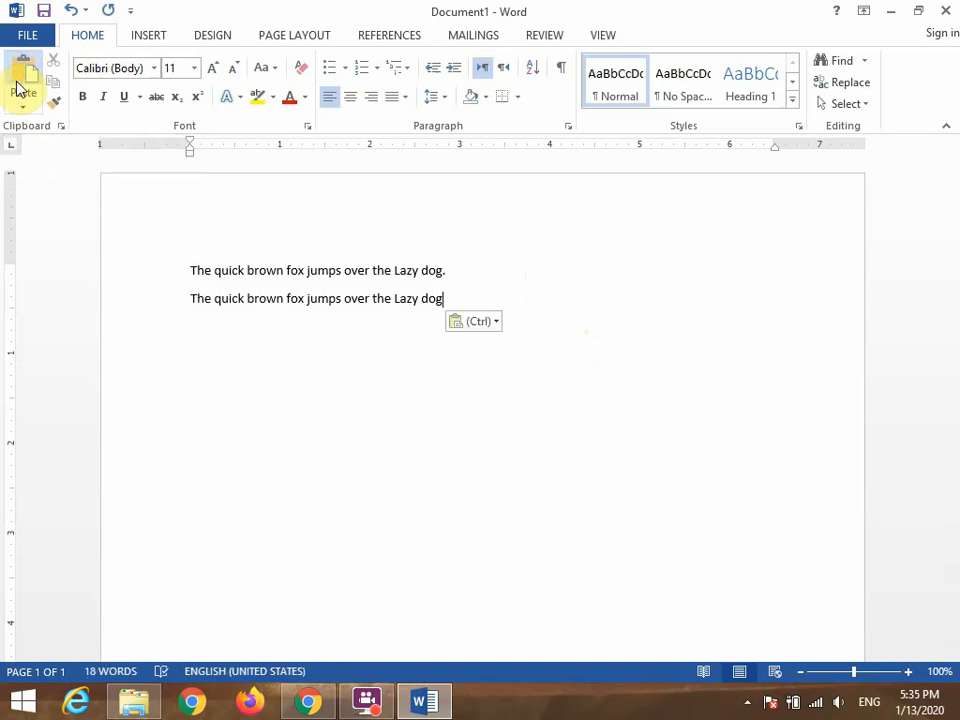
Paste the copied sentence three more times, each on its own new line.
{"action": "key", "text": "Return"}
{"action": "left_click", "coordinate": [17, 80]}
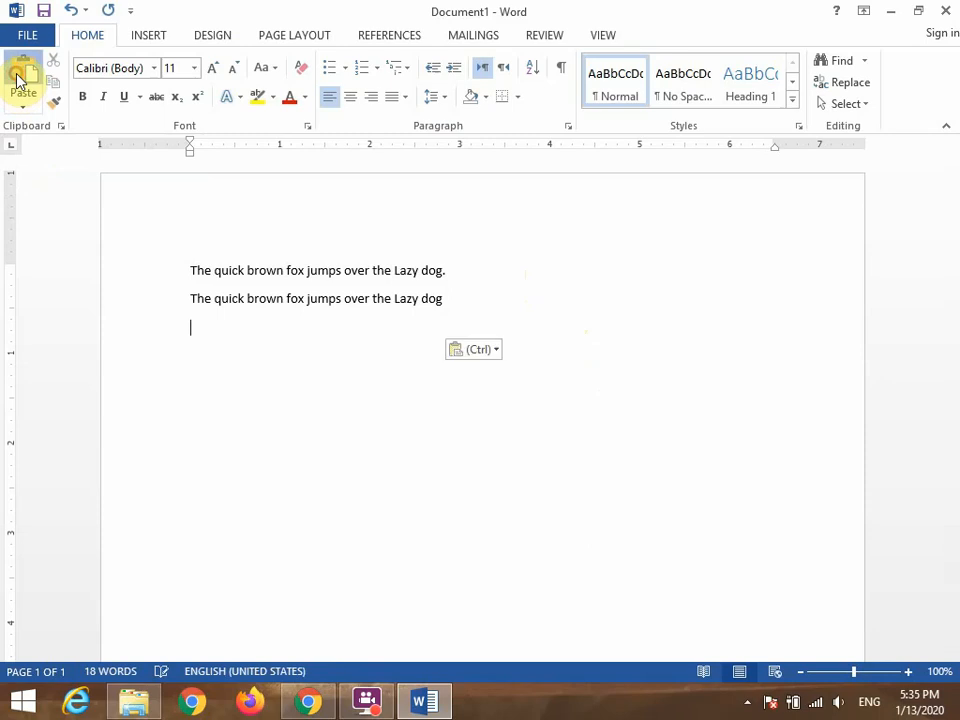
{"action": "key", "text": "Return"}
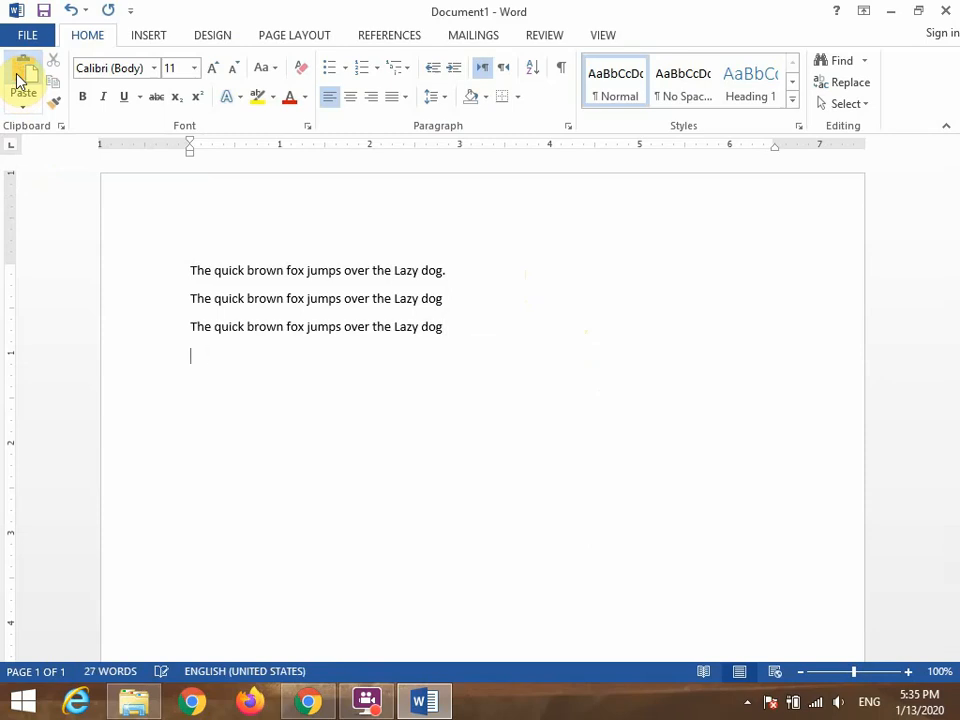
{"action": "left_click", "coordinate": [17, 80]}
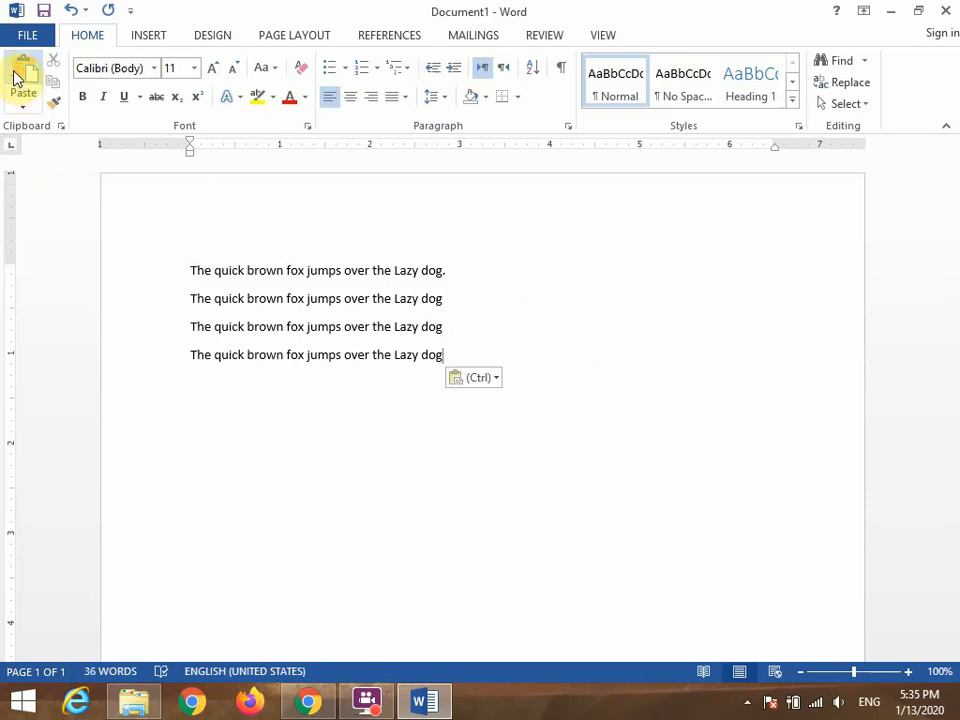
{"action": "key", "text": "Return"}
{"action": "left_click", "coordinate": [16, 80]}
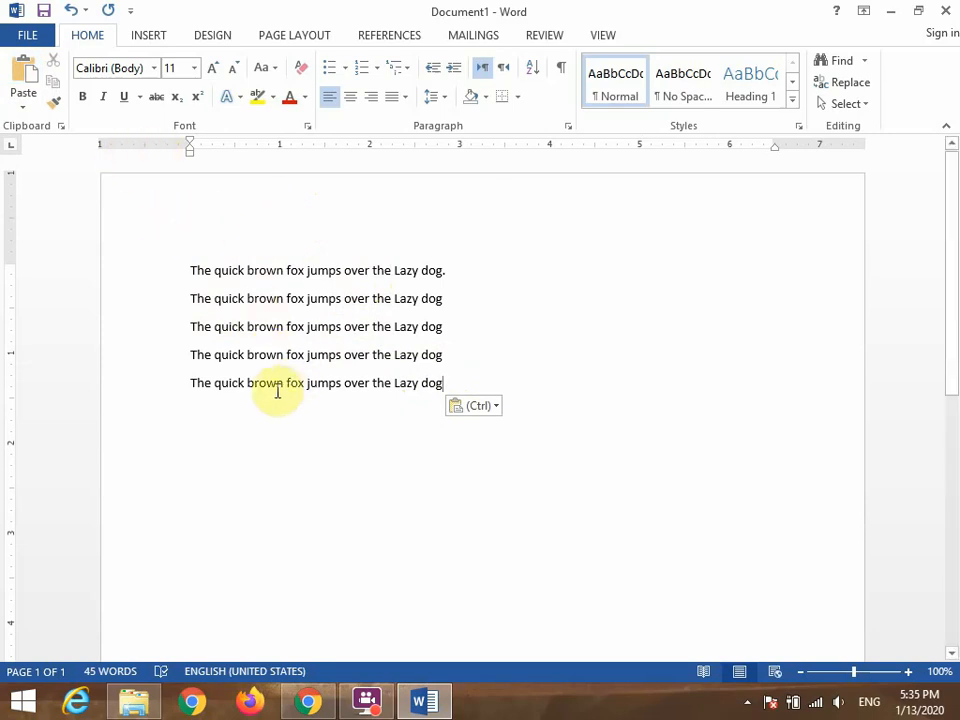
Insert two blank lines above the first sentence and put the cursor on the topmost one.
{"action": "left_click", "coordinate": [198, 243]}
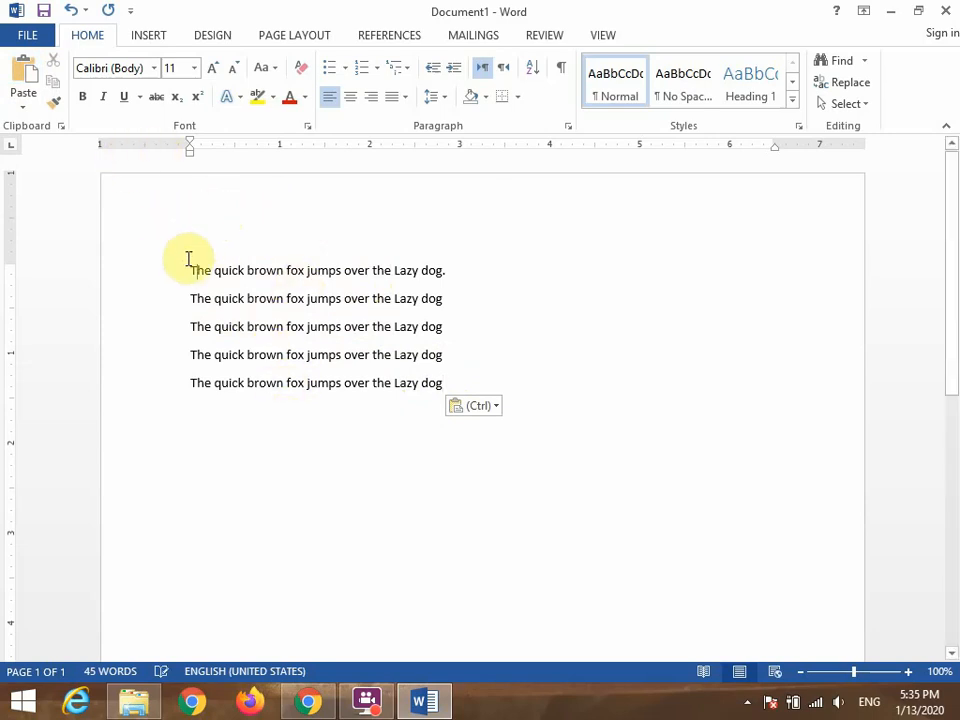
{"action": "left_click", "coordinate": [190, 266]}
{"action": "key", "text": "Return"}
{"action": "key", "text": "Return"}
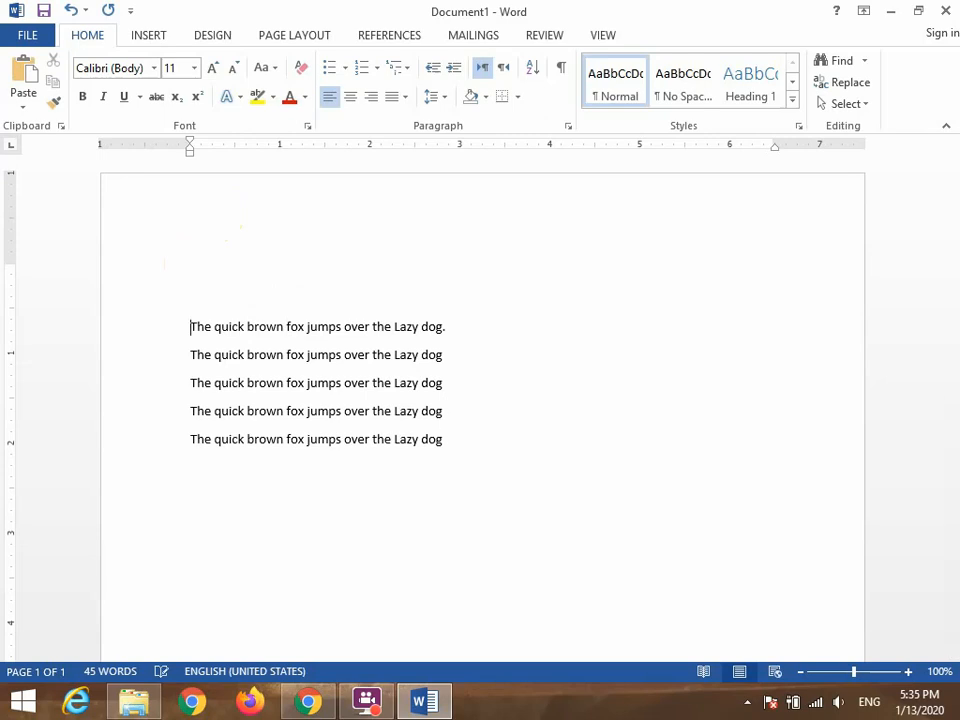
{"action": "key", "text": "Up"}
{"action": "key", "text": "Up"}
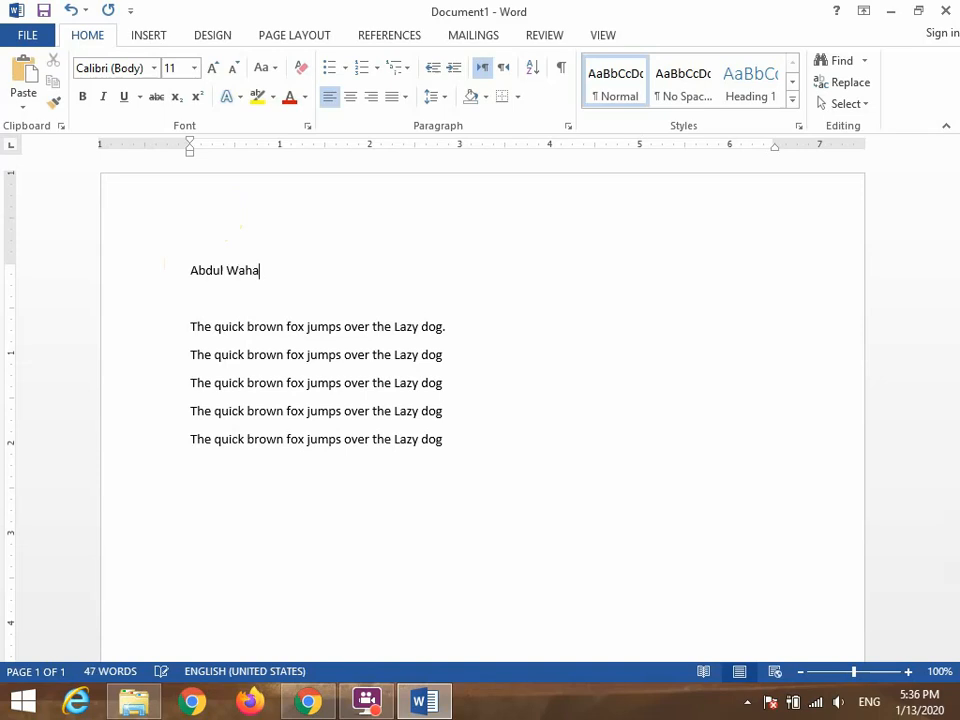
Remove the blank lines between the name and the first sentence.
{"action": "key", "text": "Return"}
{"action": "key", "text": "Delete"}
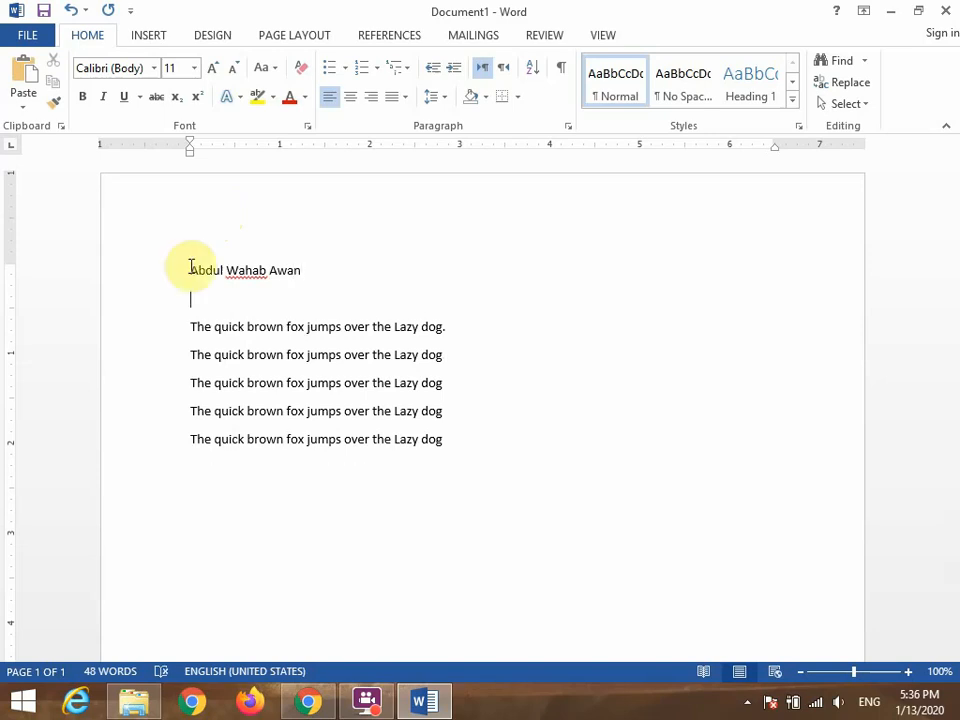
{"action": "key", "text": "Delete"}
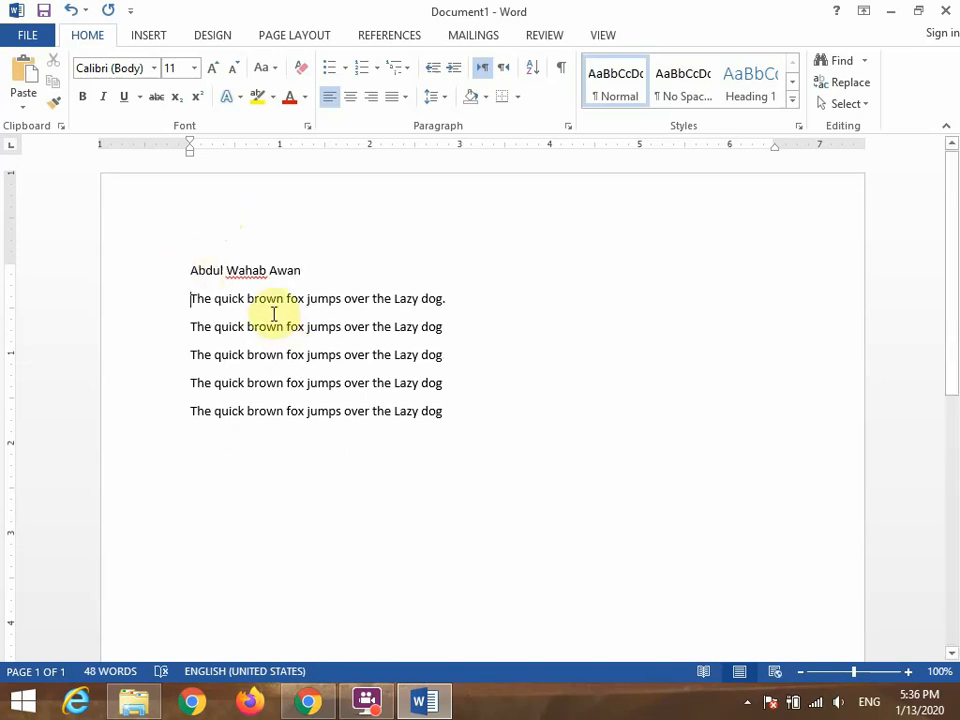
{"action": "left_click", "coordinate": [319, 271]}
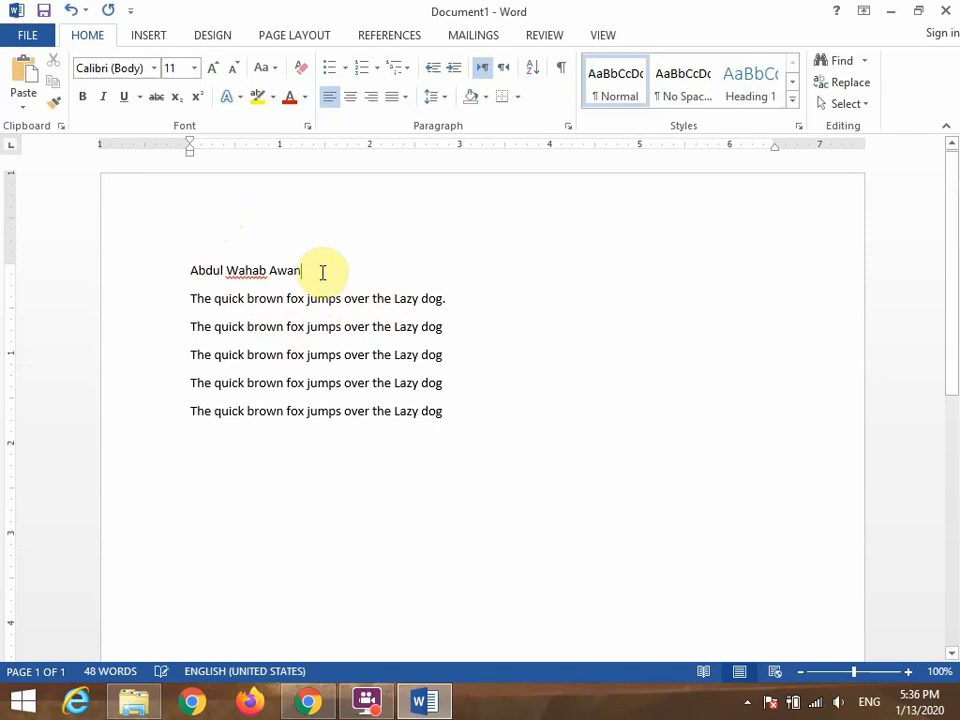
Cut the full name from the top line and paste it on a new line below the last sentence.
{"action": "left_click", "coordinate": [212, 439]}
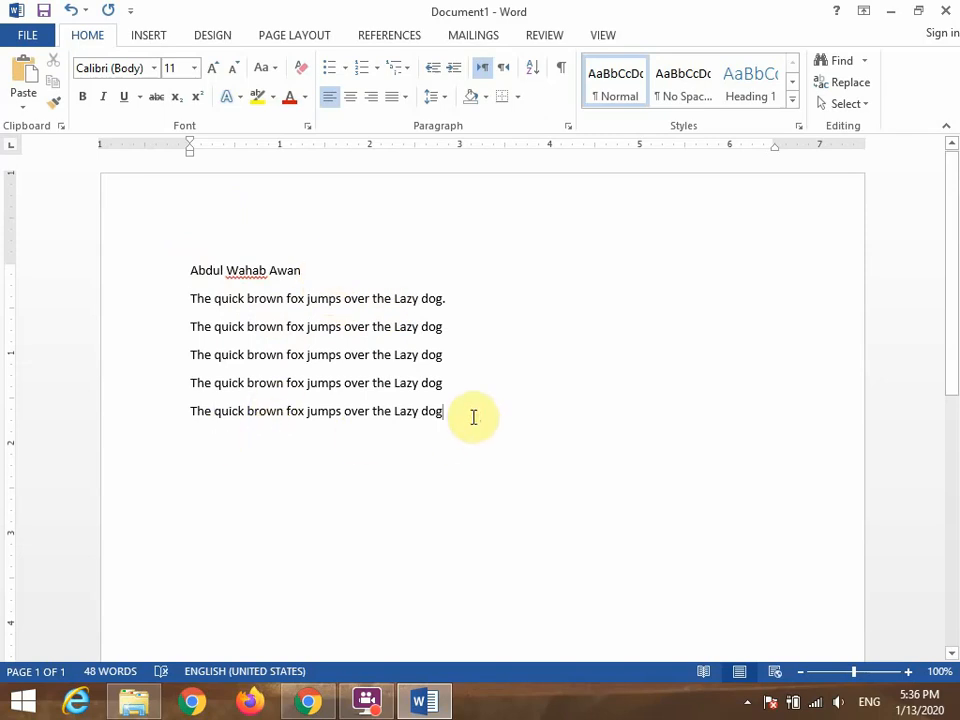
{"action": "key", "text": "Return"}
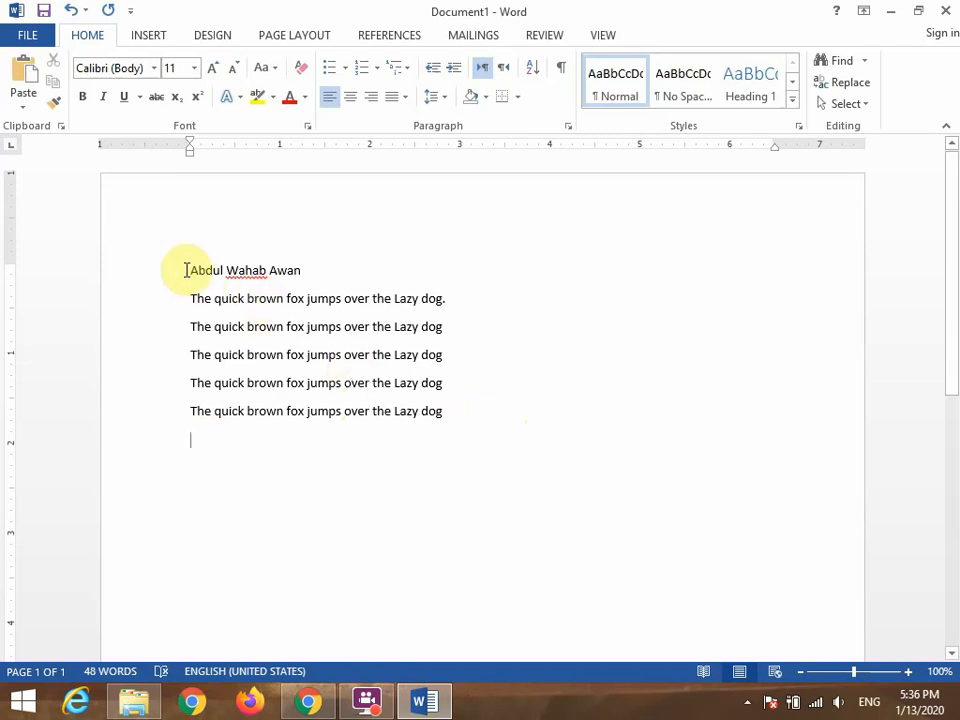
{"action": "left_click_drag", "start_coordinate": [185, 270], "coordinate": [331, 285]}
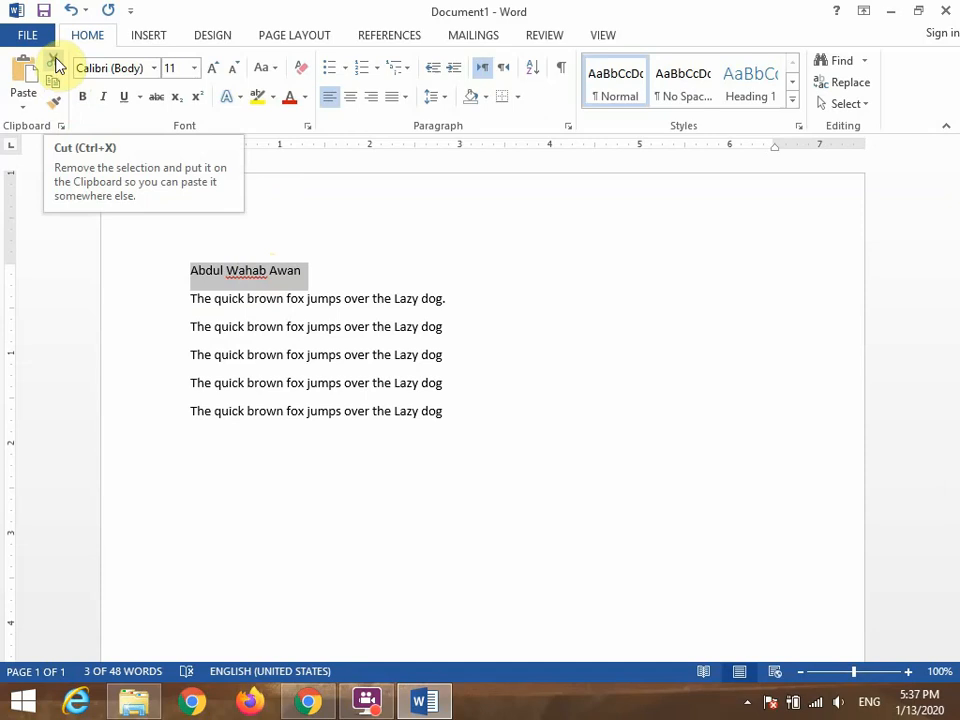
{"action": "left_click", "coordinate": [55, 66]}
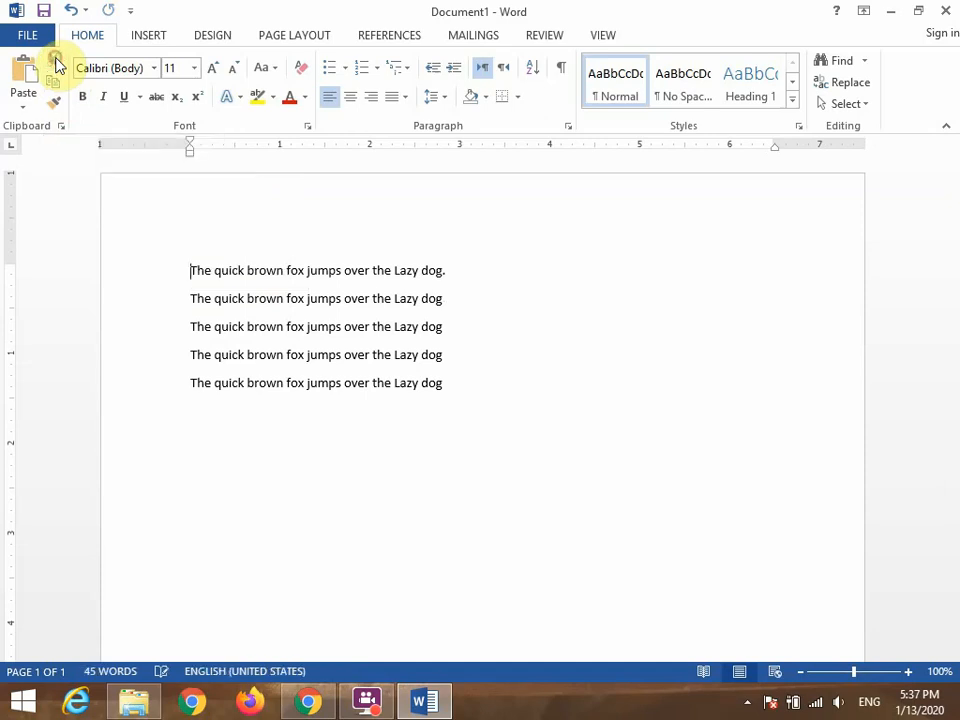
{"action": "left_click", "coordinate": [209, 414]}
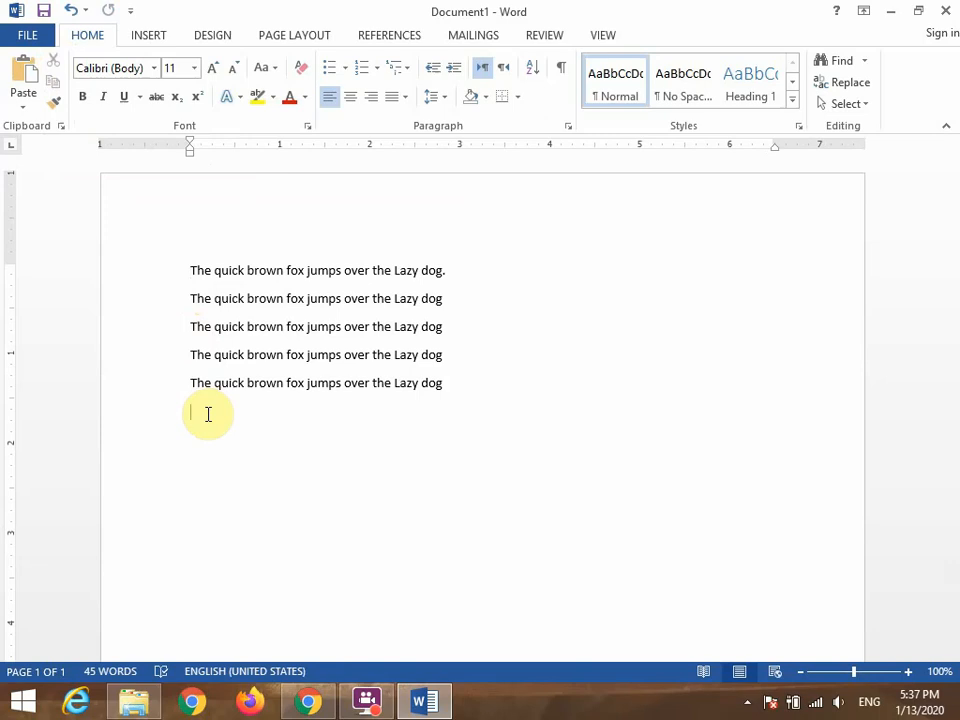
{"action": "key", "text": "ctrl+v"}
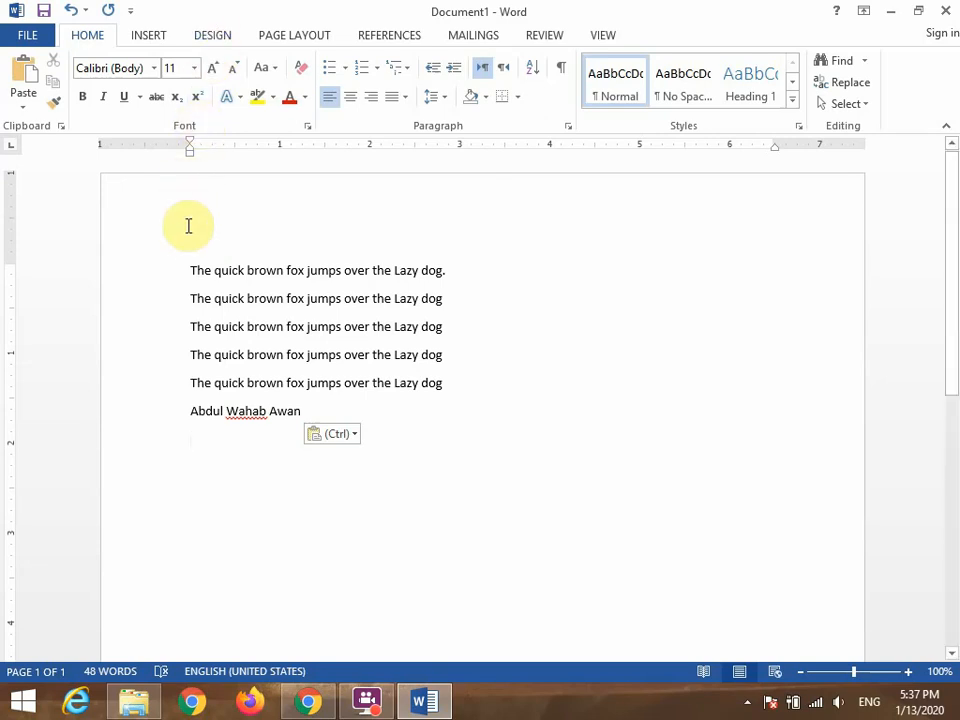
Insert a blank line above the first sentence and enter a person's first name on it.
{"action": "left_click", "coordinate": [189, 239]}
{"action": "left_click", "coordinate": [190, 265]}
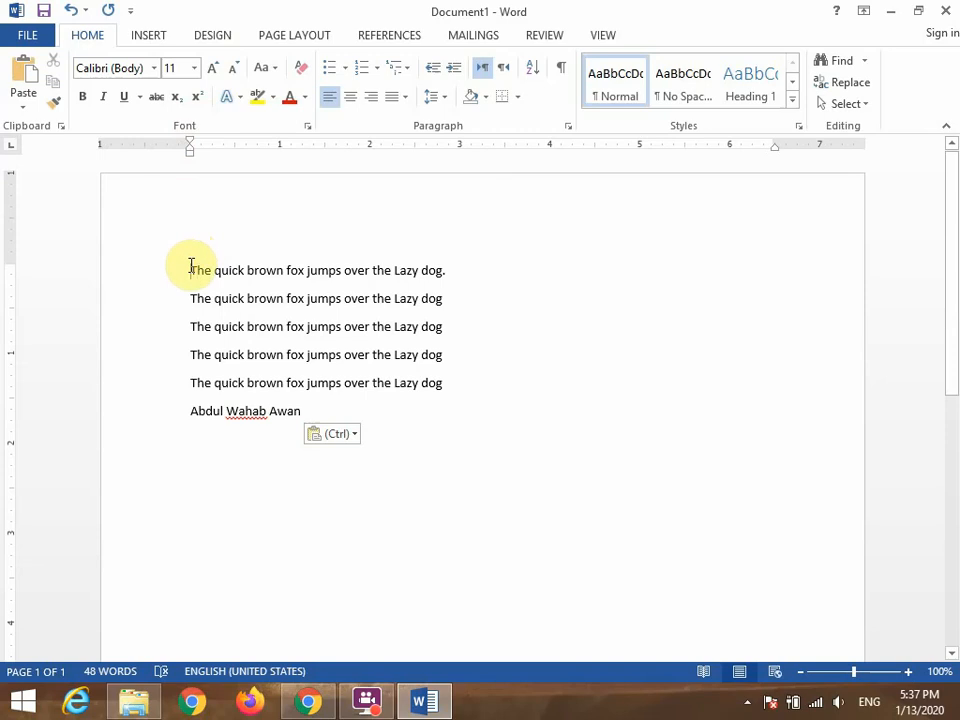
{"action": "key", "text": "Return"}
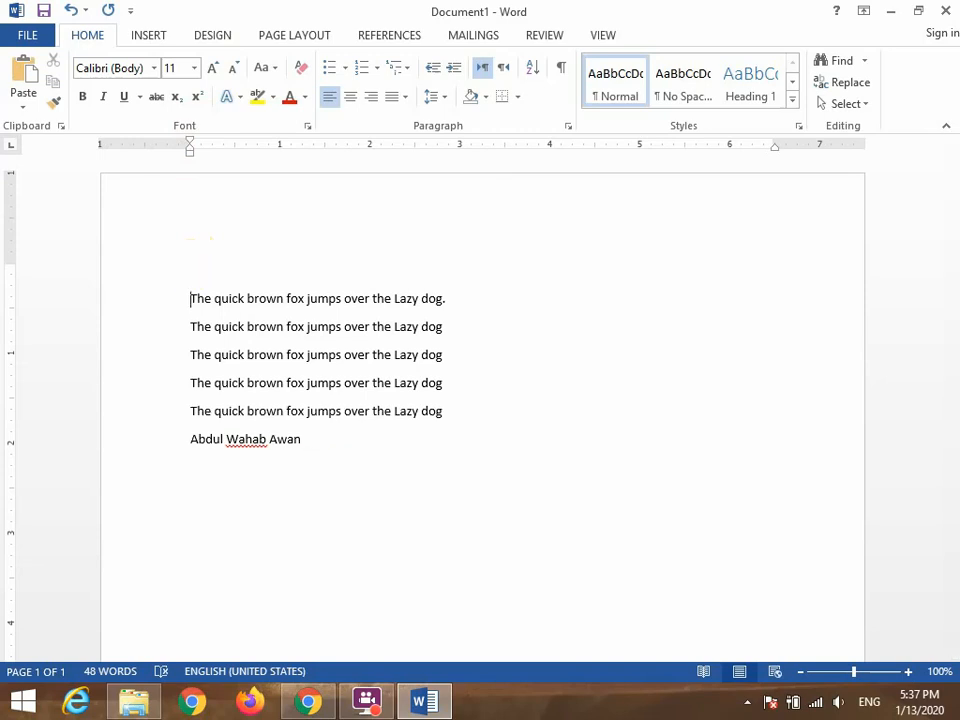
{"action": "left_click", "coordinate": [191, 265]}
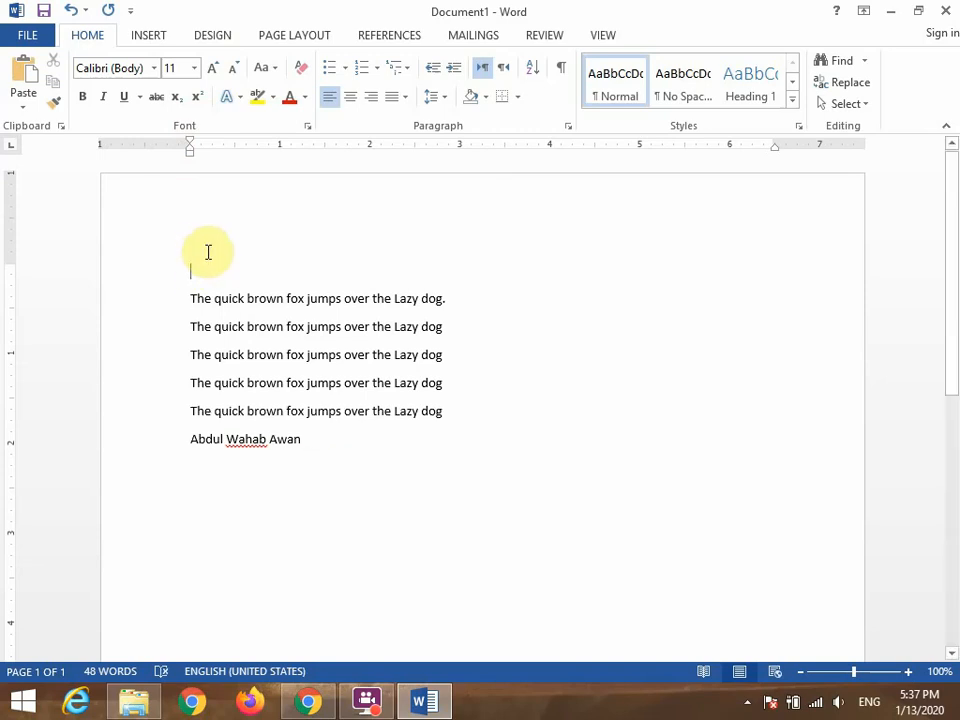
{"action": "type", "text": "Ubaid"}
Move the first name from the top line to a new line below the third sentence, removing the extra blank line after it.
{"action": "left_click", "coordinate": [440, 355]}
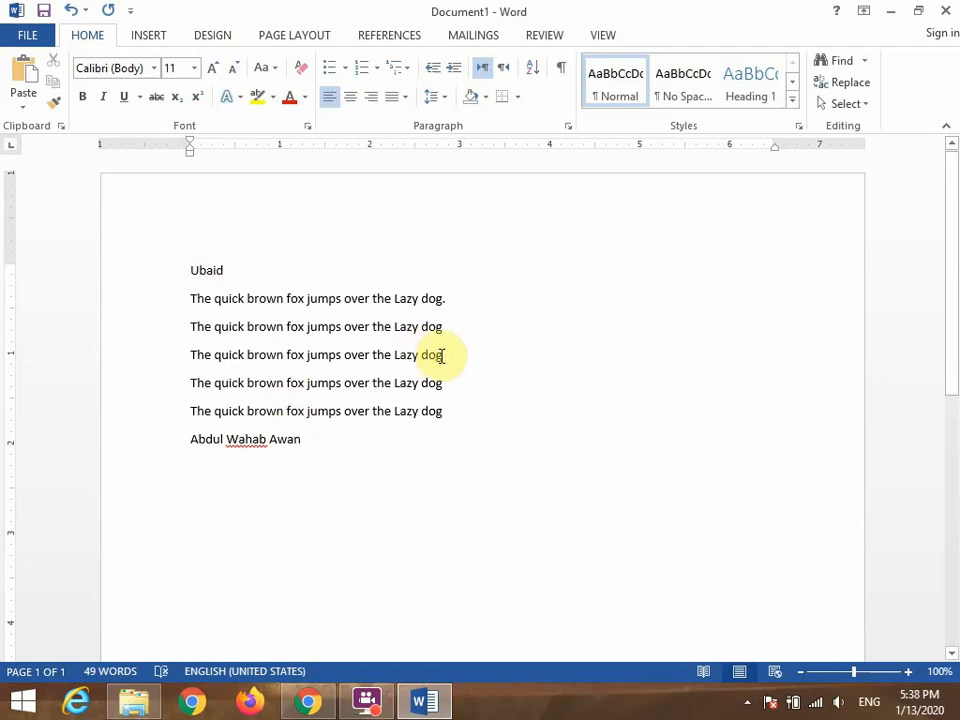
{"action": "key", "text": "Return"}
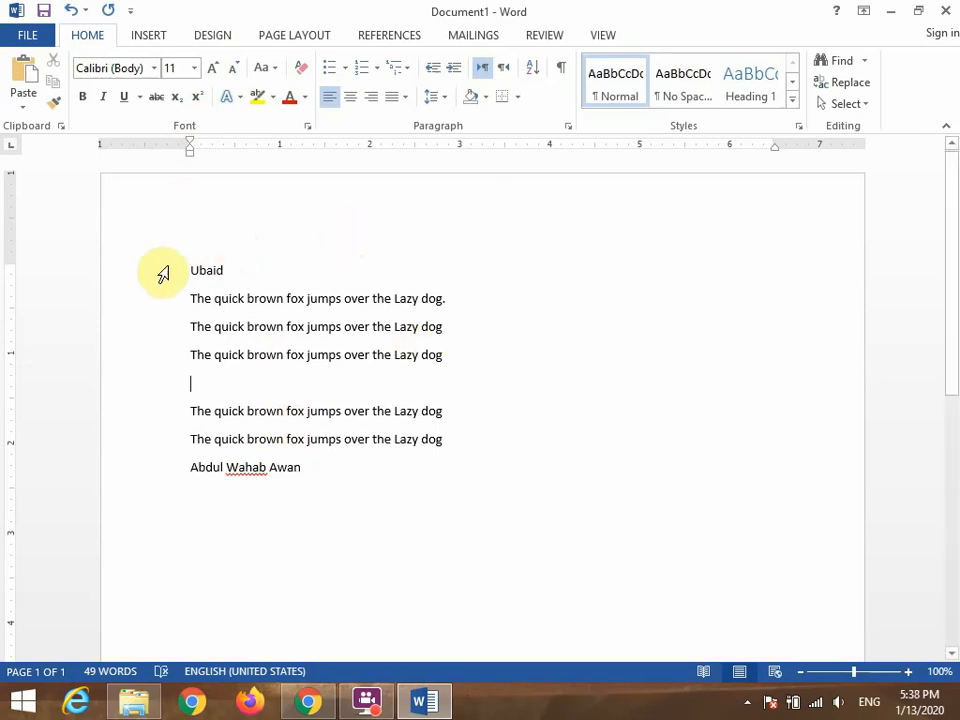
{"action": "left_click_drag", "start_coordinate": [189, 270], "coordinate": [246, 279]}
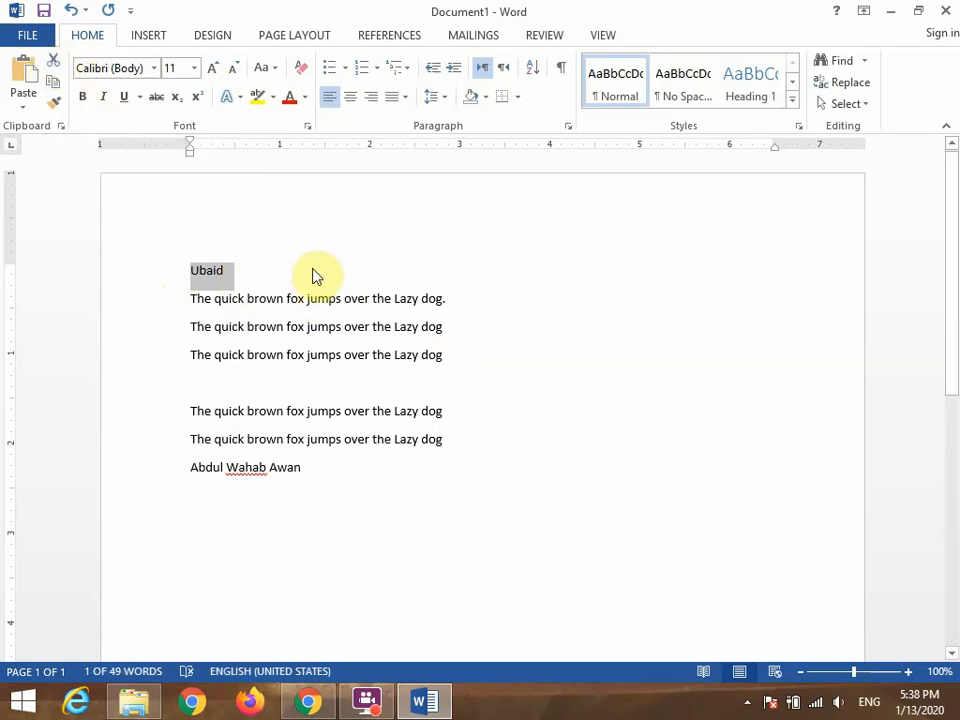
{"action": "key", "text": "ctrl+c"}
{"action": "key", "text": "Delete"}
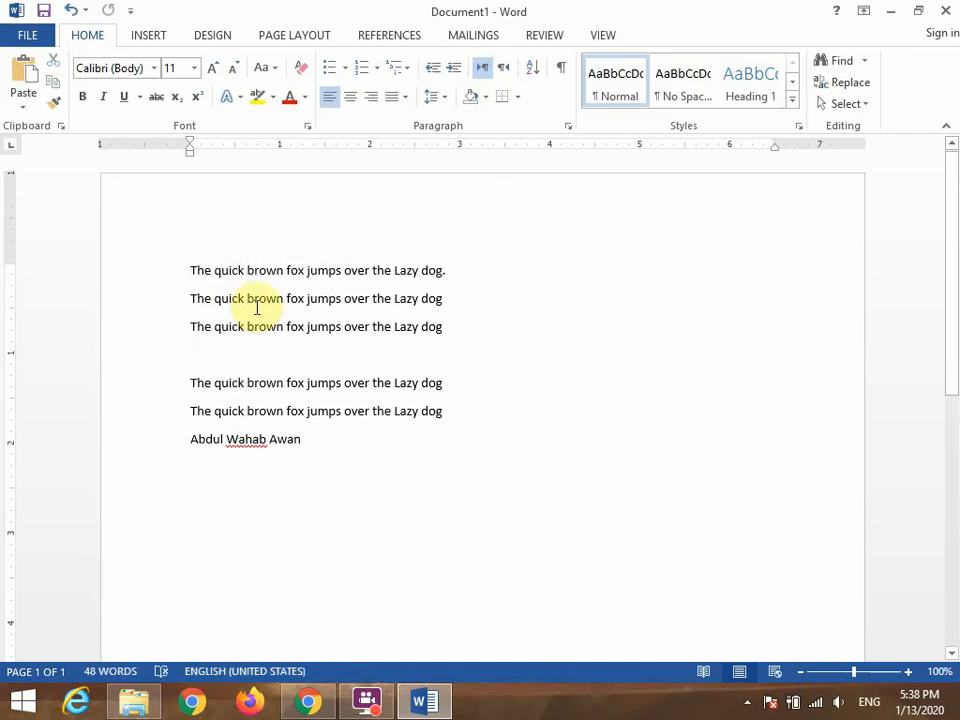
{"action": "left_click", "coordinate": [217, 356]}
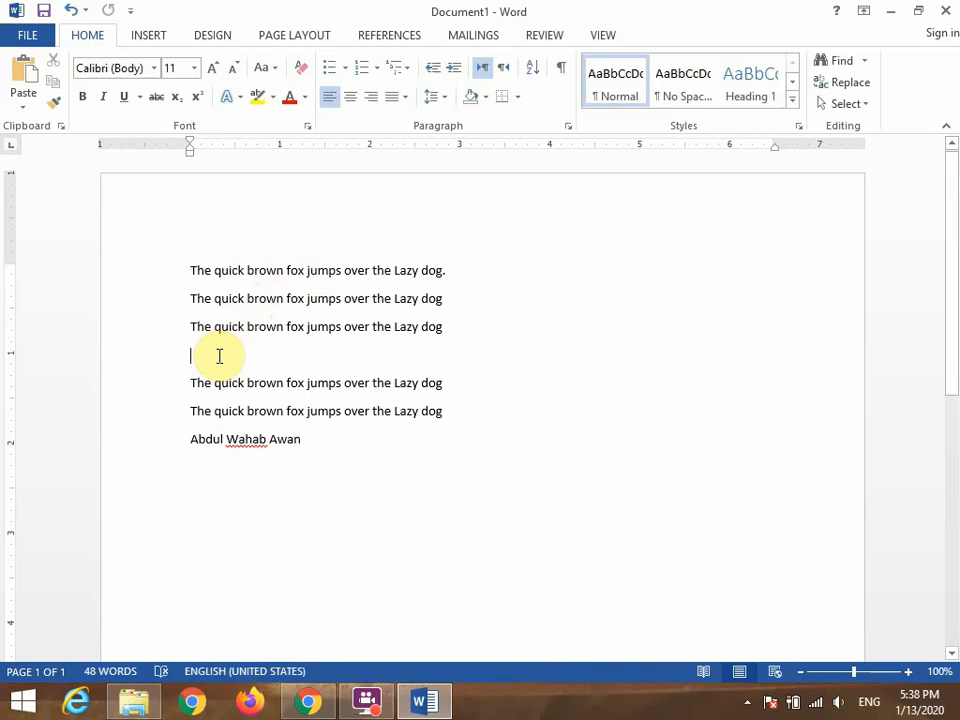
{"action": "key", "text": "ctrl+v"}
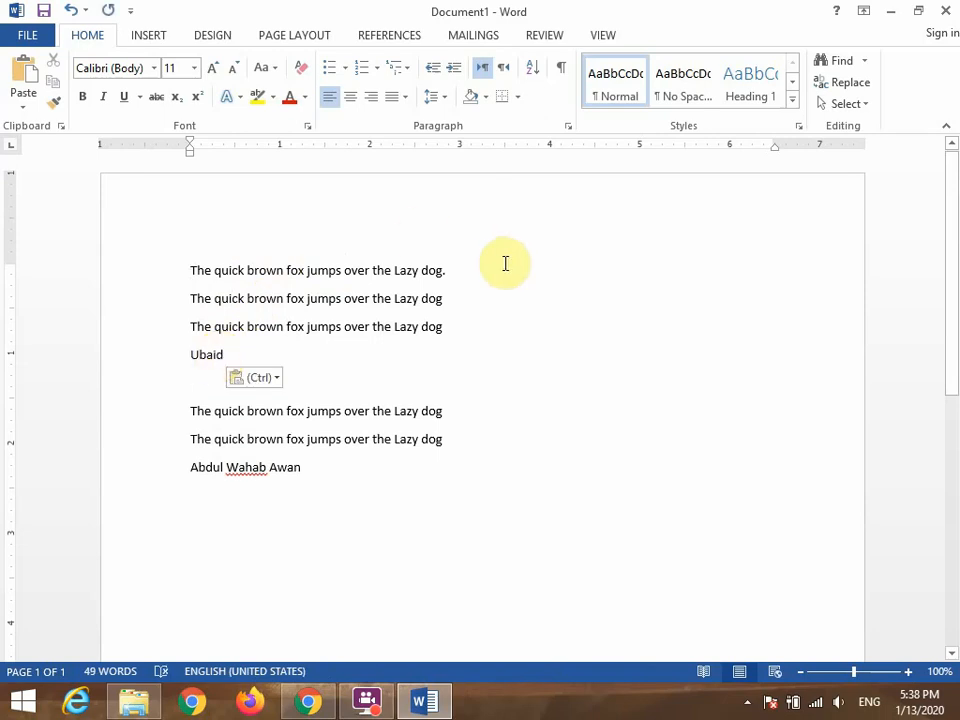
{"action": "key", "text": "Delete"}
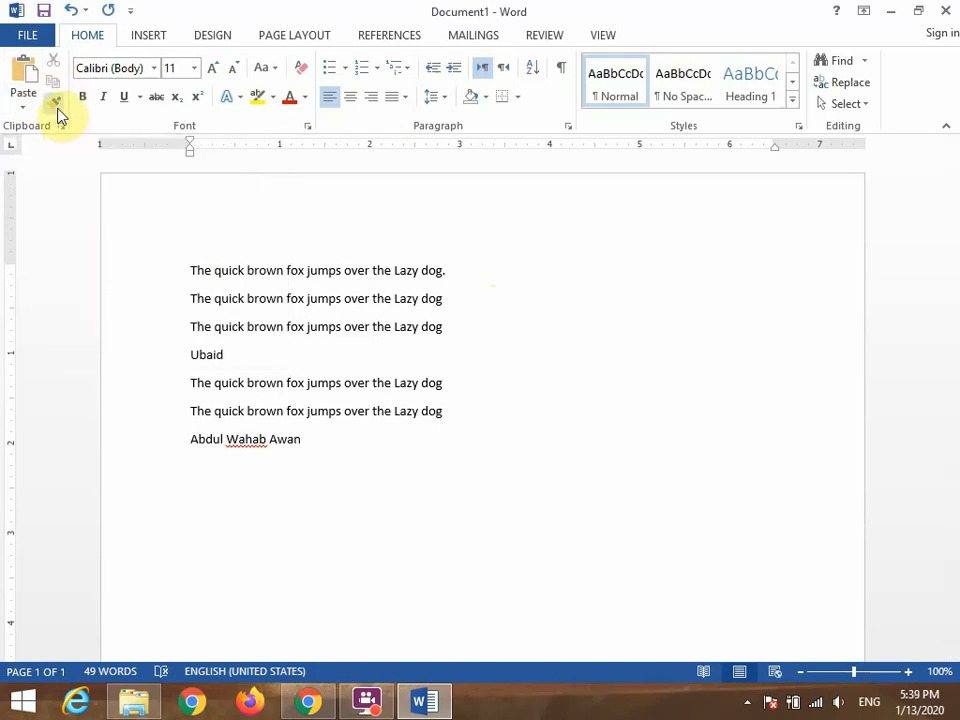
{"action": "left_click", "coordinate": [23, 108]}
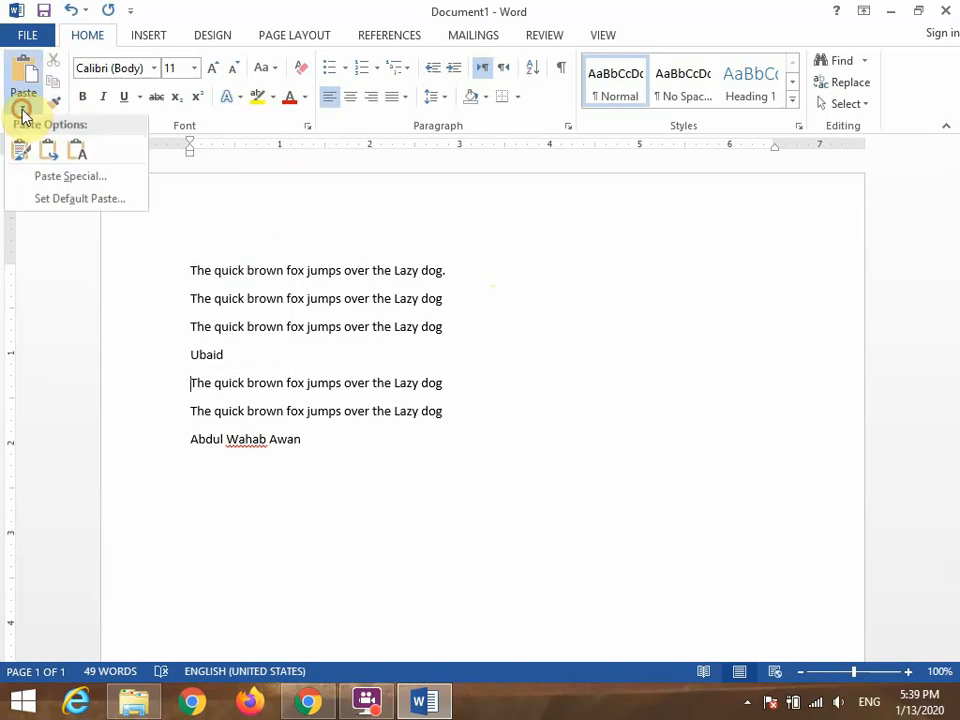
{"action": "left_click", "coordinate": [22, 112]}
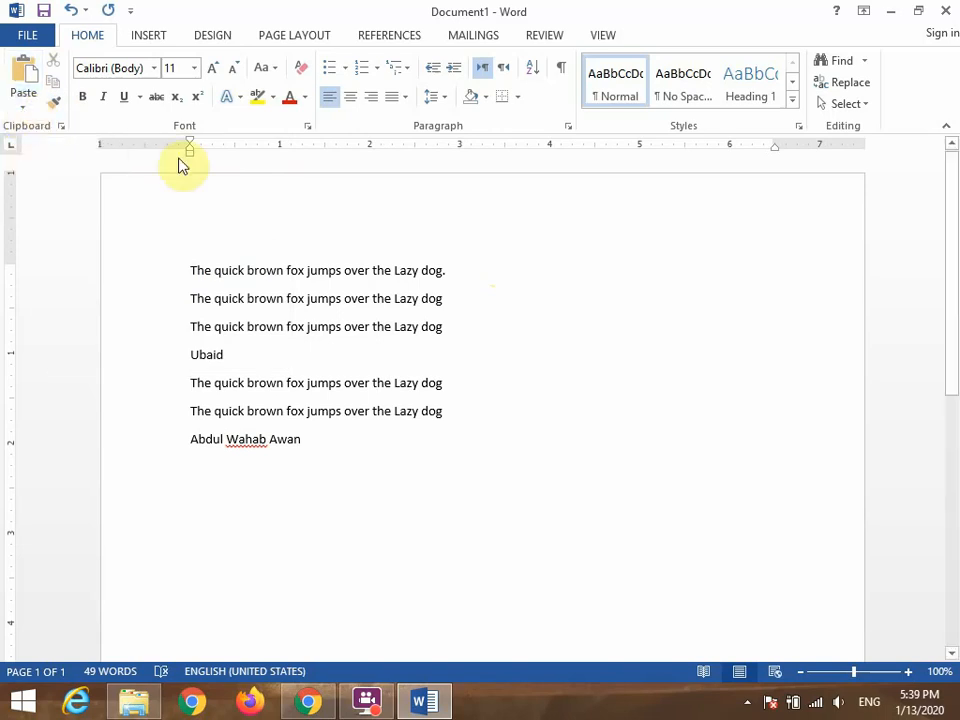
{"action": "left_click", "coordinate": [306, 266]}
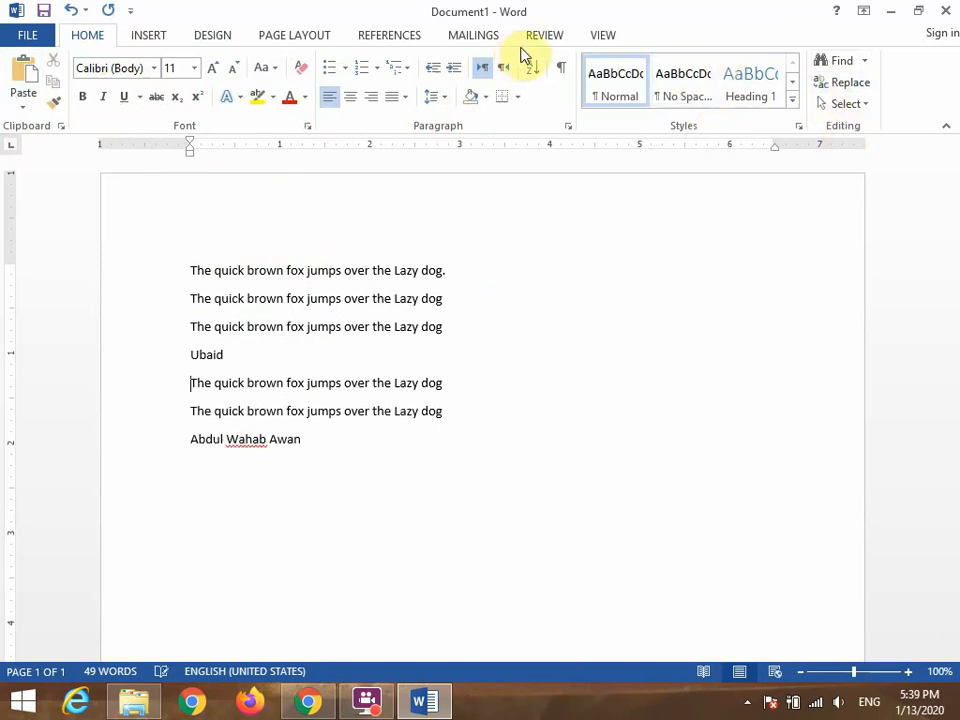
{"action": "left_click", "coordinate": [287, 264]}
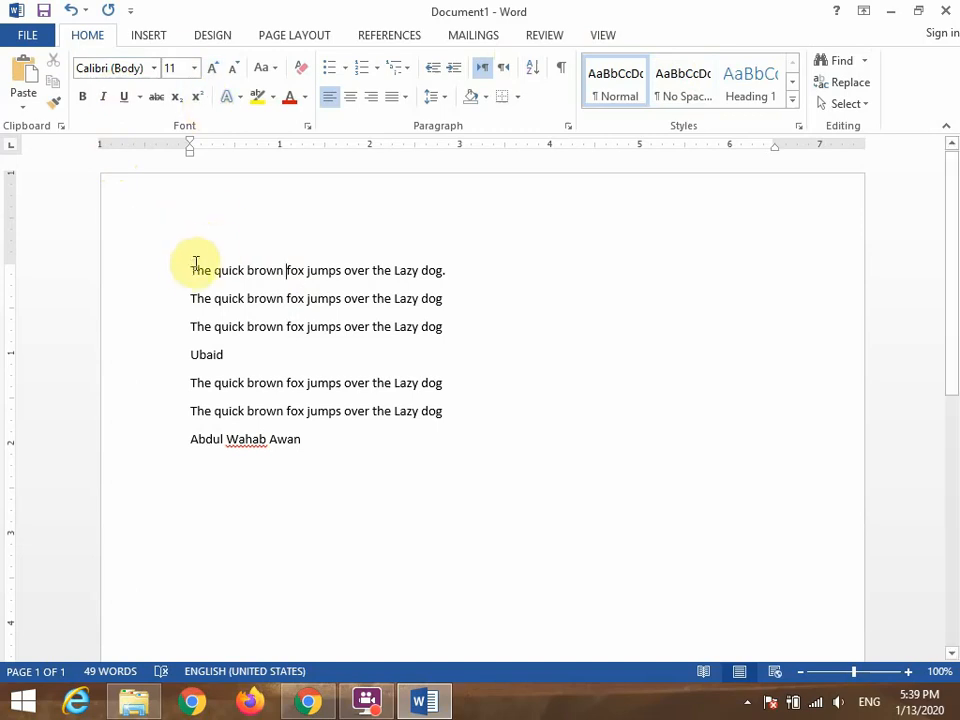
Set the font size of the first sentence to 20.
{"action": "left_click_drag", "start_coordinate": [190, 270], "coordinate": [470, 274]}
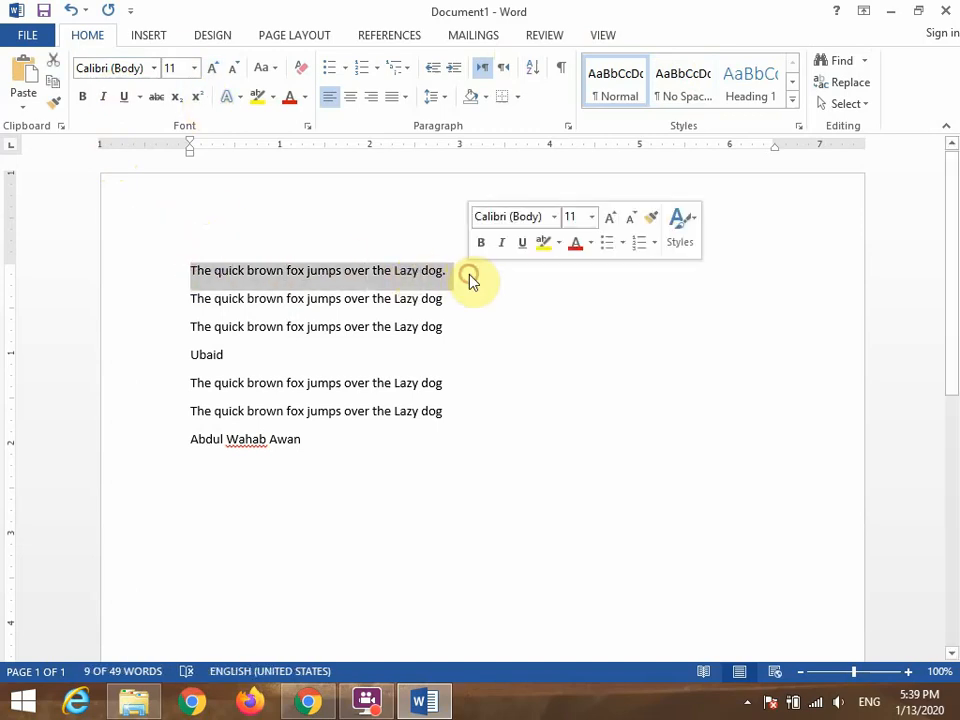
{"action": "left_click", "coordinate": [193, 70]}
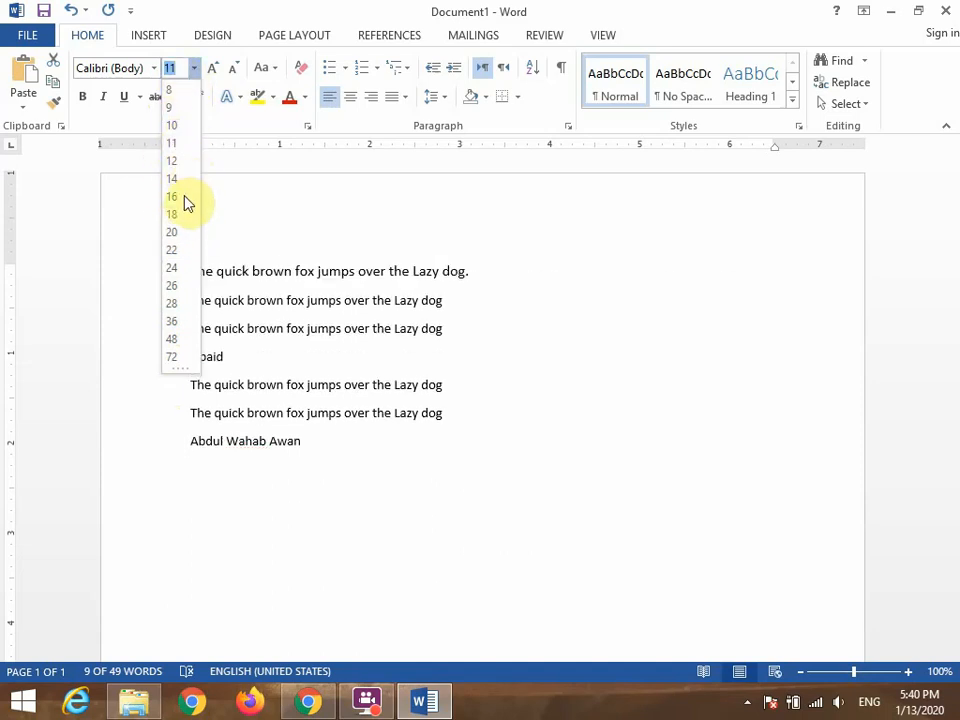
{"action": "left_click", "coordinate": [174, 232]}
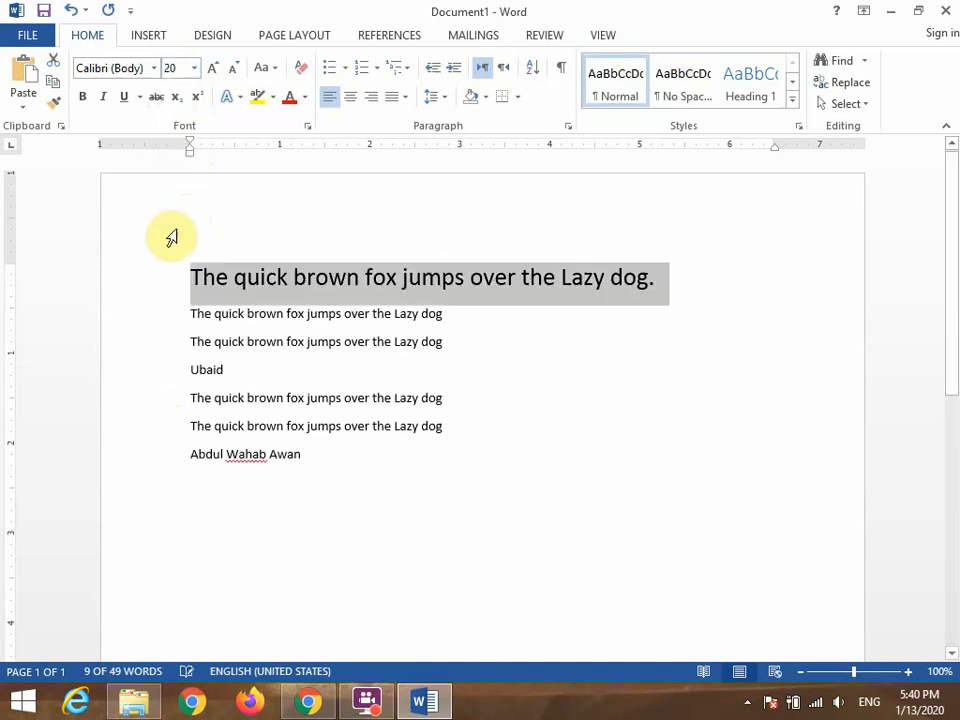
Add a line above the enlarged sentence containing the person's full name followed by "is the best student of CIT".
{"action": "left_click", "coordinate": [202, 226]}
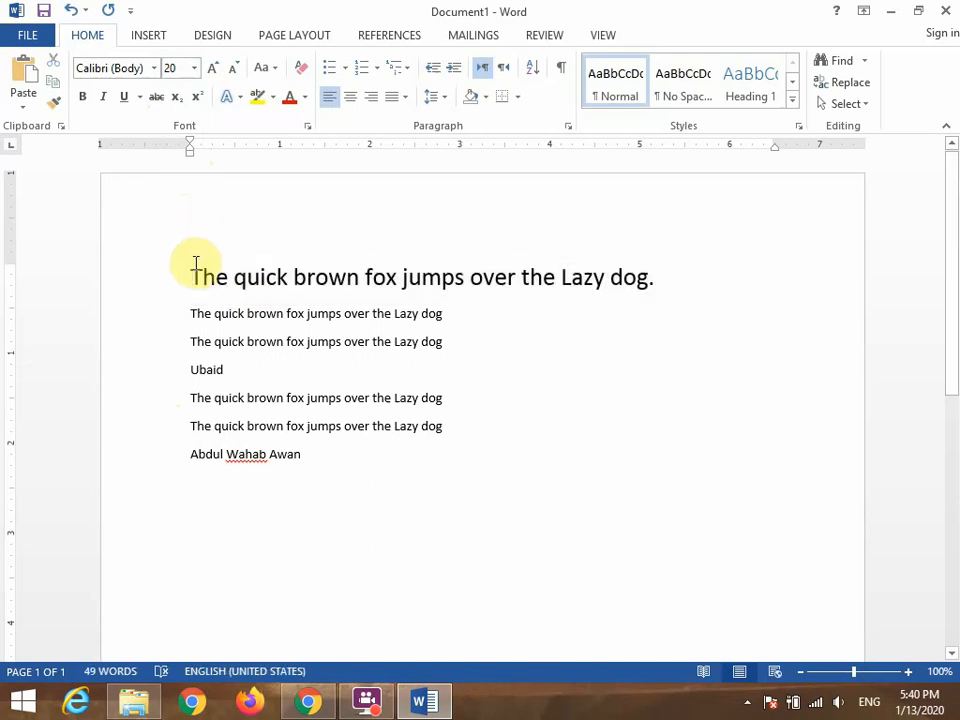
{"action": "key", "text": "Return"}
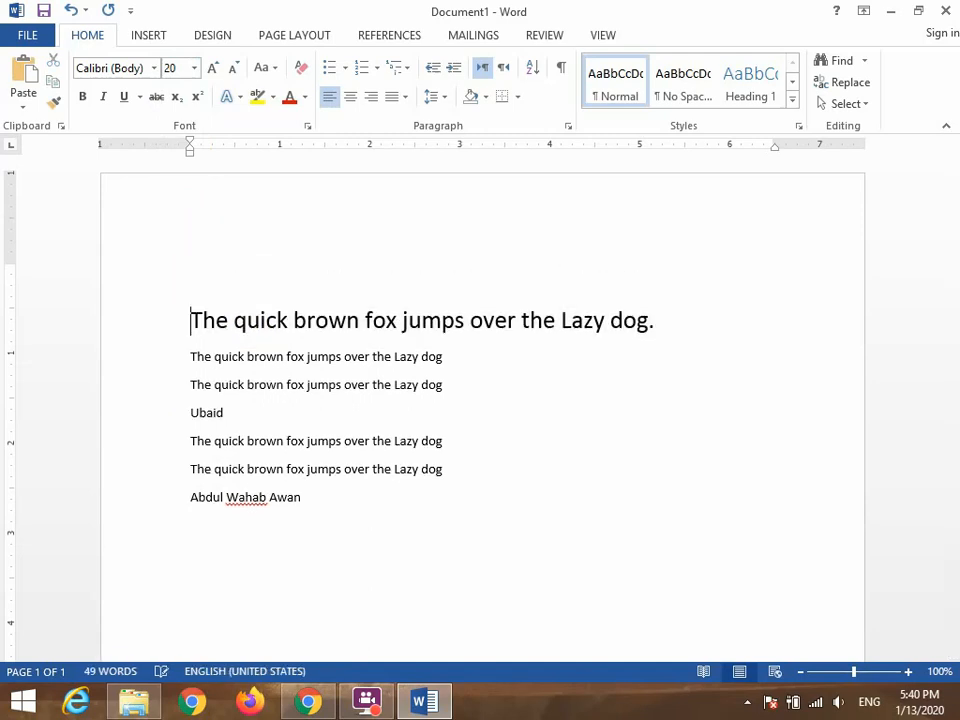
{"action": "key", "text": "Up"}
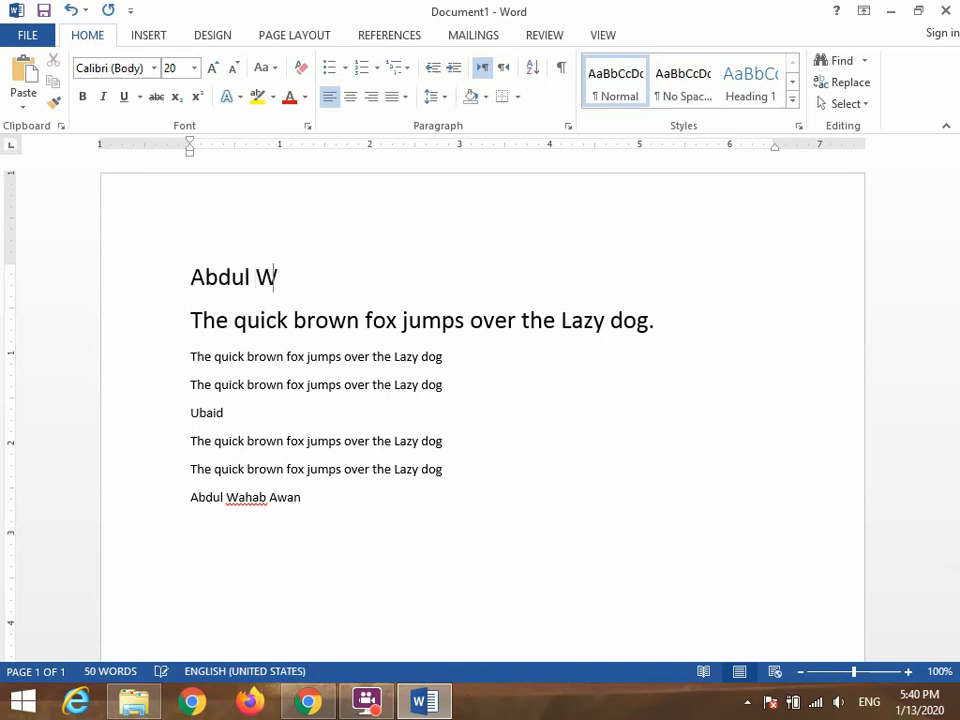
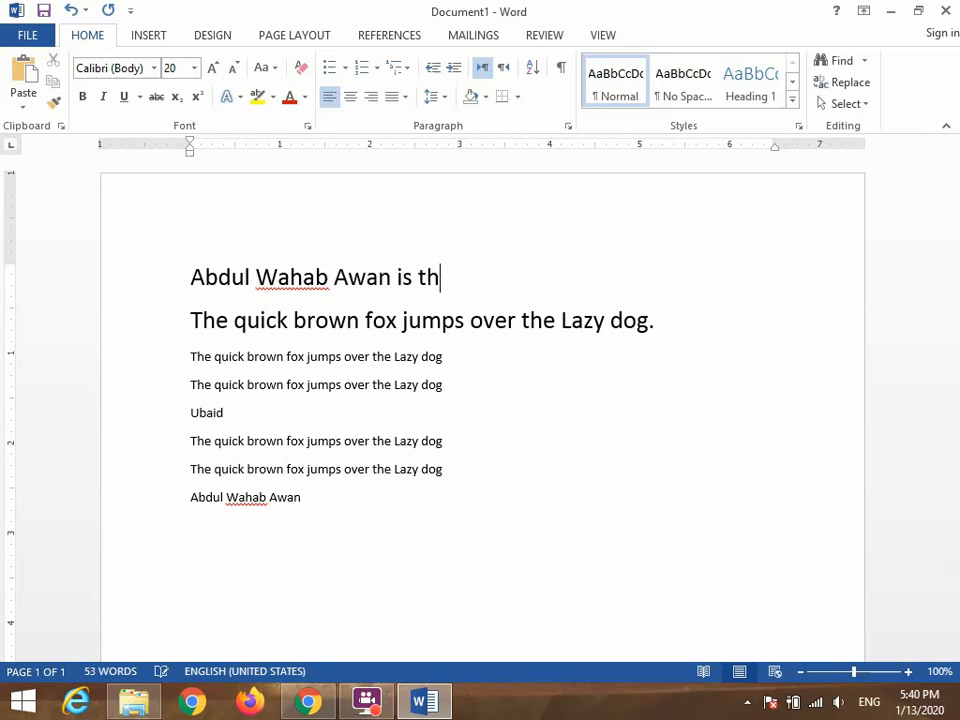
{"action": "type", "text": "e best studen"}
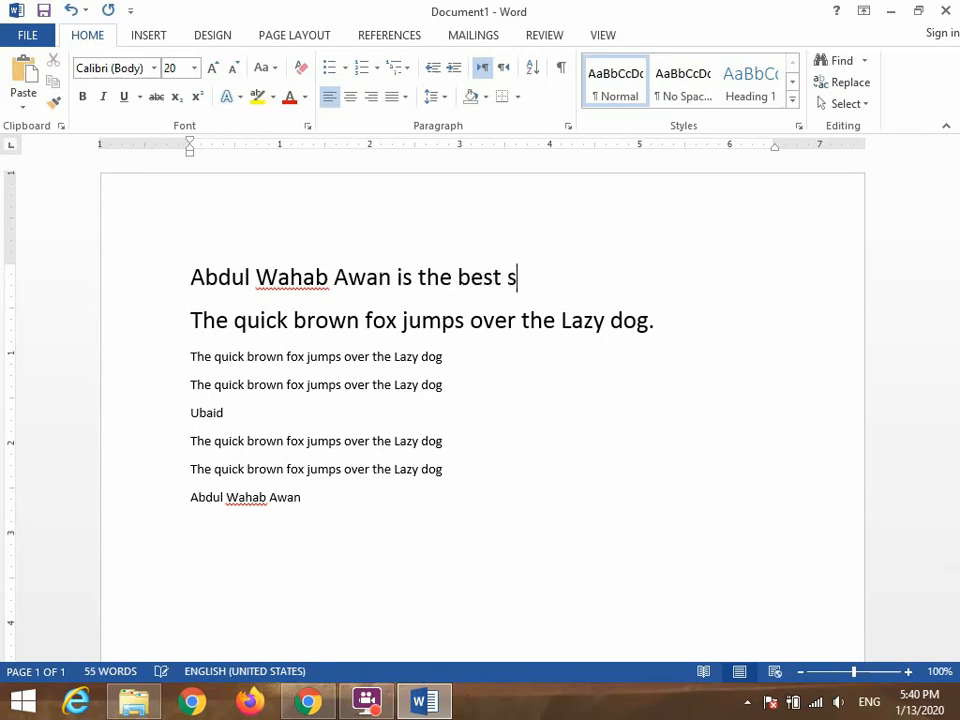
{"action": "type", "text": "of Cl"}
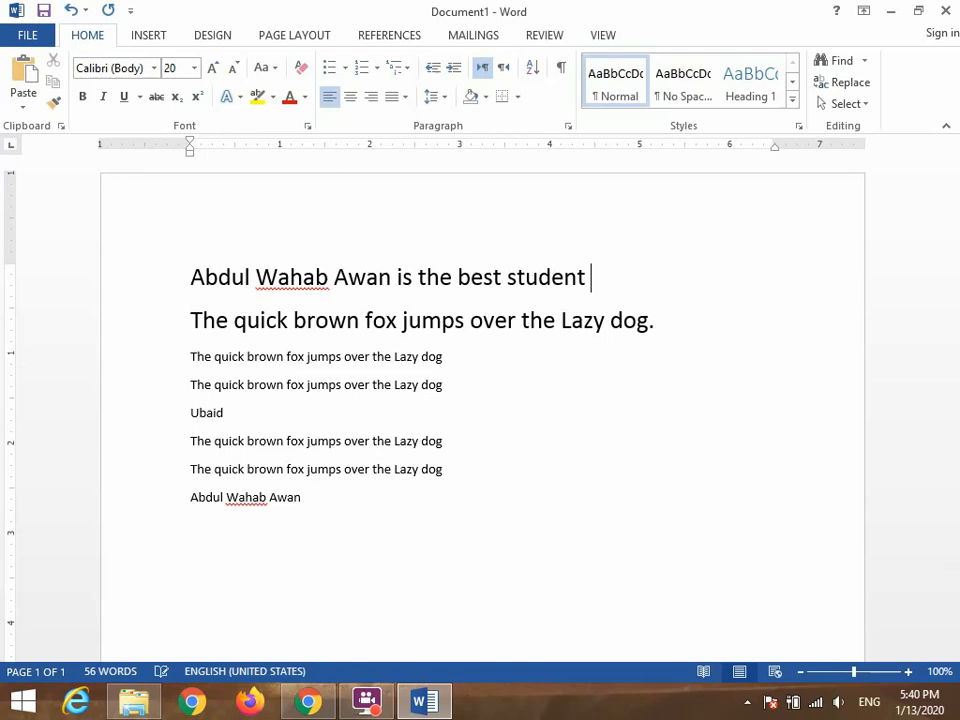
{"action": "type", "text": "T"}
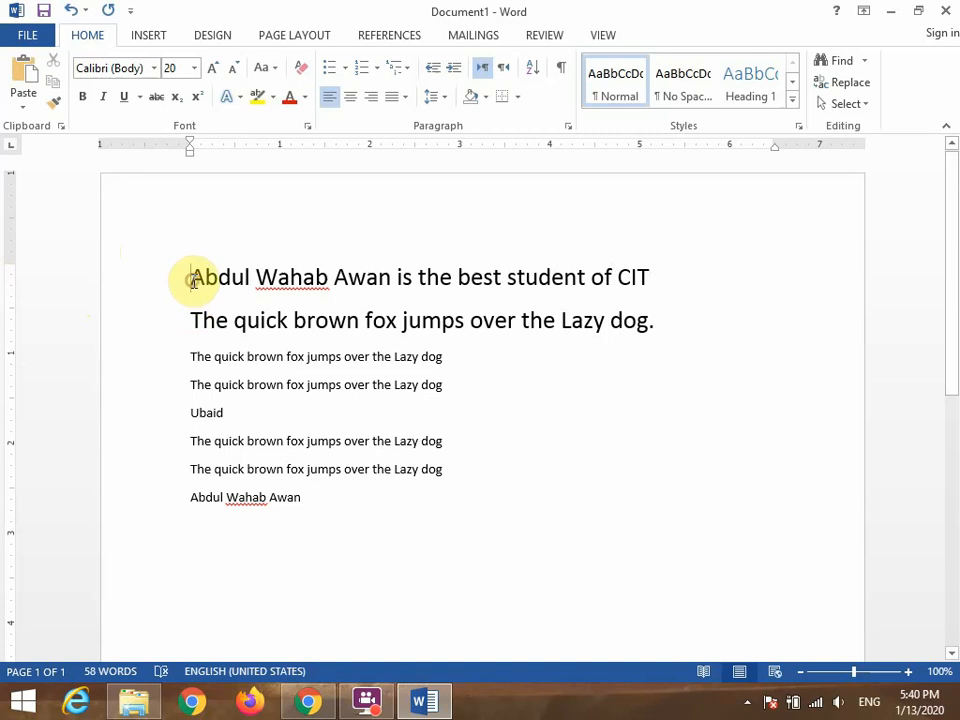
Toggle italics on and off for the whole top line about the best student, and underline it.
{"action": "left_click_drag", "start_coordinate": [190, 276], "coordinate": [660, 252]}
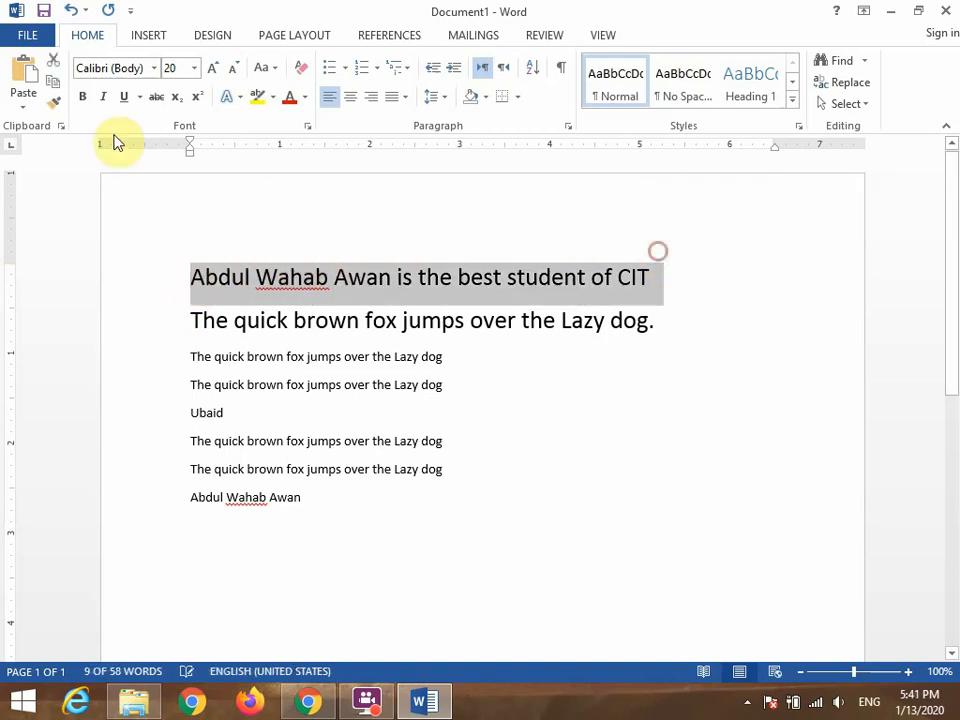
{"action": "left_click", "coordinate": [105, 97]}
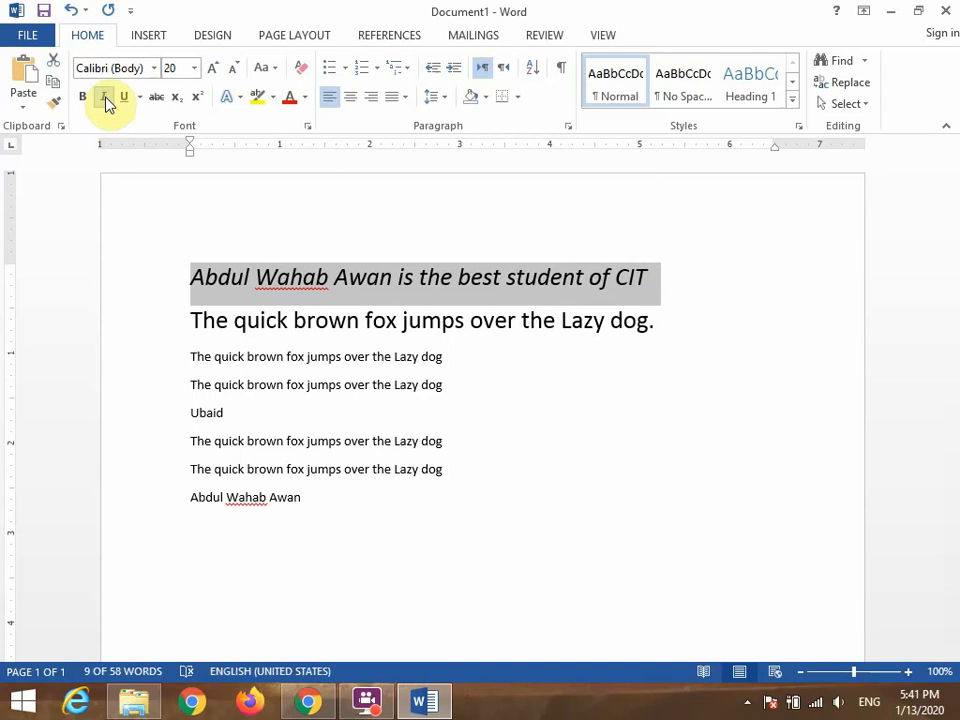
{"action": "left_click", "coordinate": [106, 98]}
{"action": "left_click", "coordinate": [106, 98]}
{"action": "left_click", "coordinate": [106, 98]}
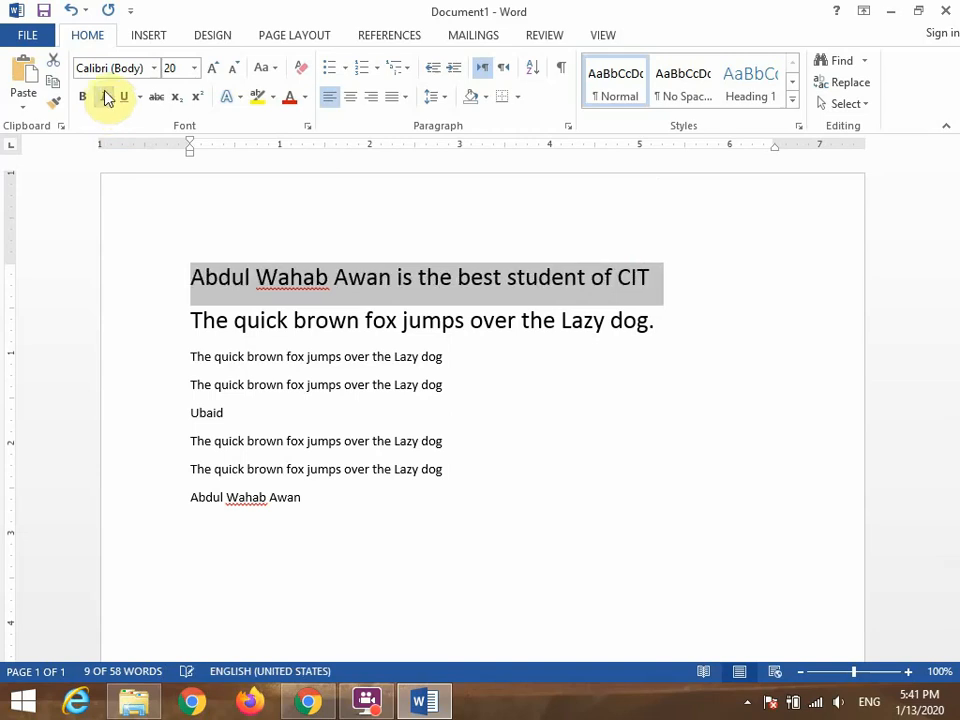
{"action": "left_click", "coordinate": [122, 100]}
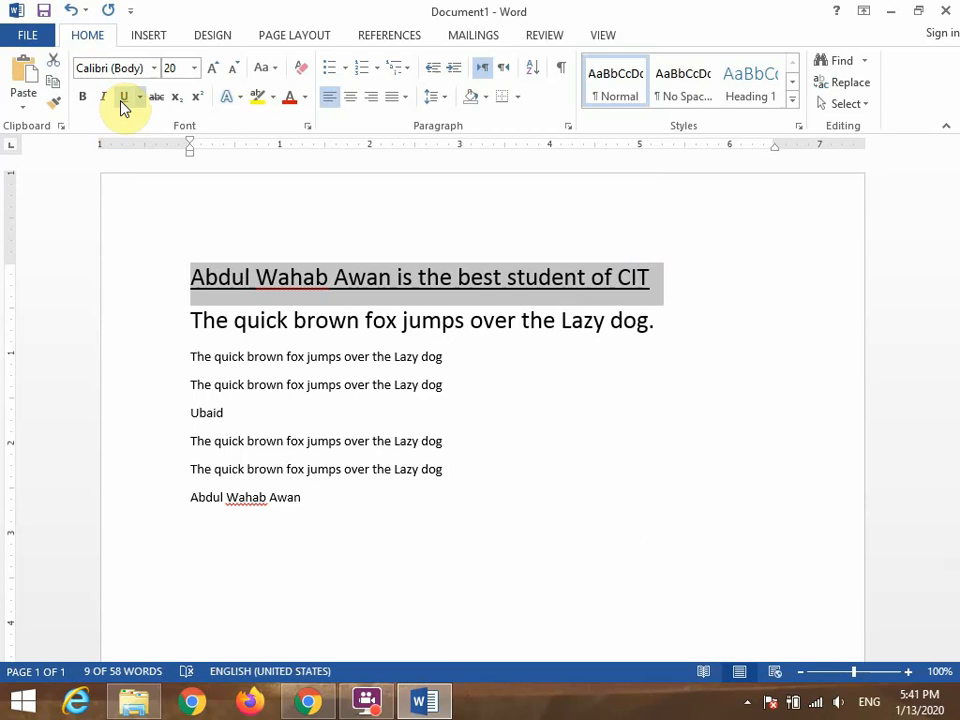
Remove the underline from the top line about the best student and underline all the lines below it.
{"action": "left_click", "coordinate": [122, 102]}
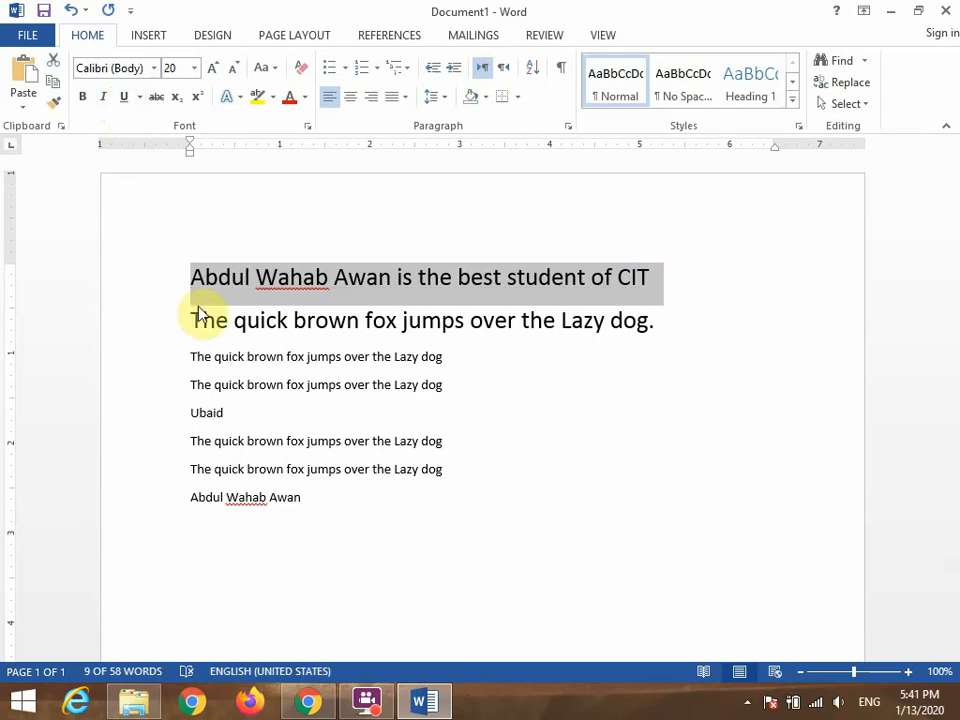
{"action": "left_click_drag", "start_coordinate": [196, 322], "coordinate": [377, 498]}
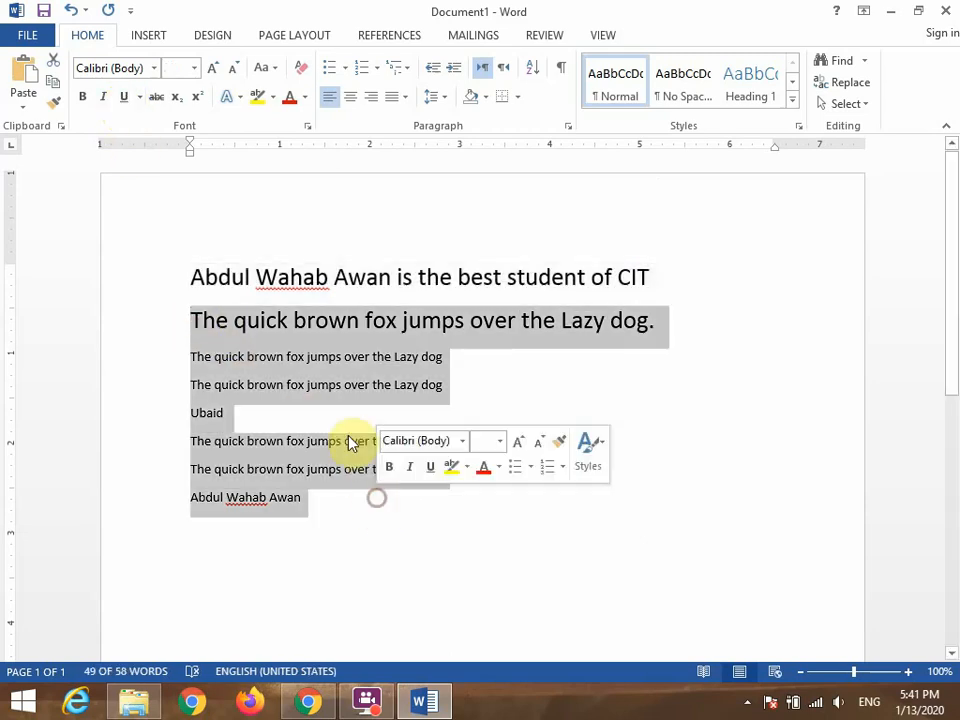
{"action": "left_click", "coordinate": [122, 100]}
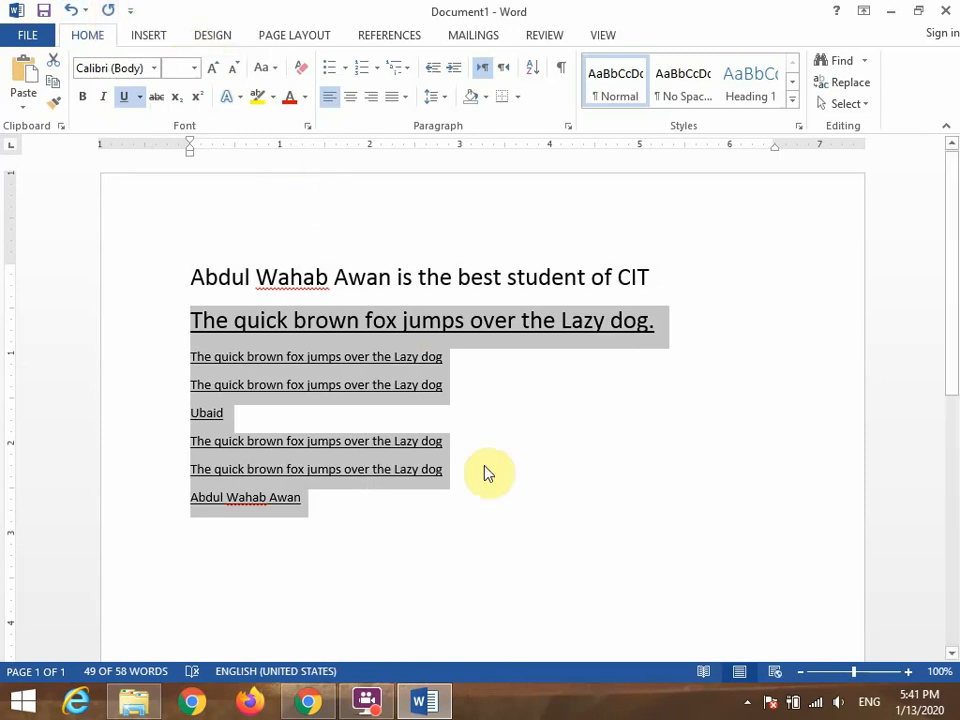
{"action": "left_click", "coordinate": [572, 464]}
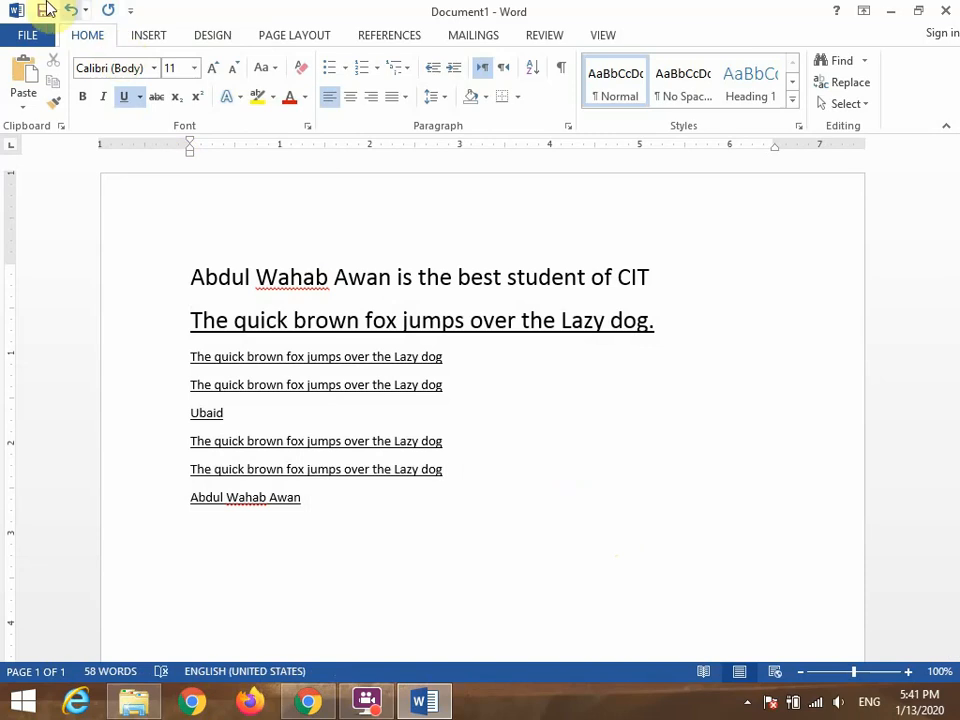
Undo the edits one by one until only the first three fox sentences and an empty line below them remain.
{"action": "left_click", "coordinate": [70, 10]}
{"action": "left_click", "coordinate": [70, 10]}
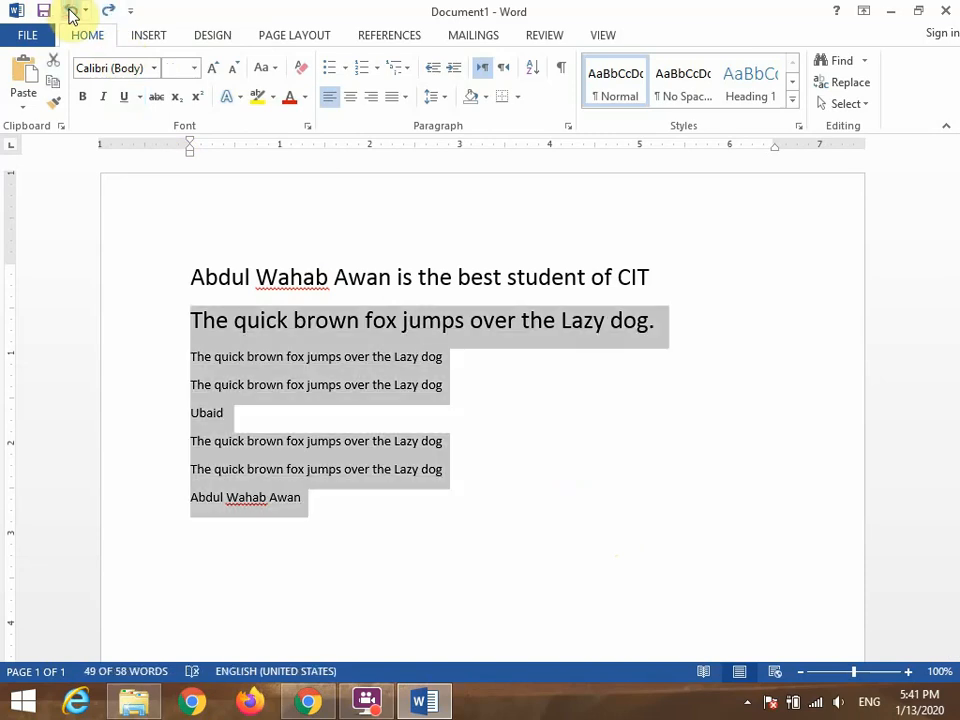
{"action": "left_click", "coordinate": [70, 10]}
{"action": "left_click", "coordinate": [70, 10]}
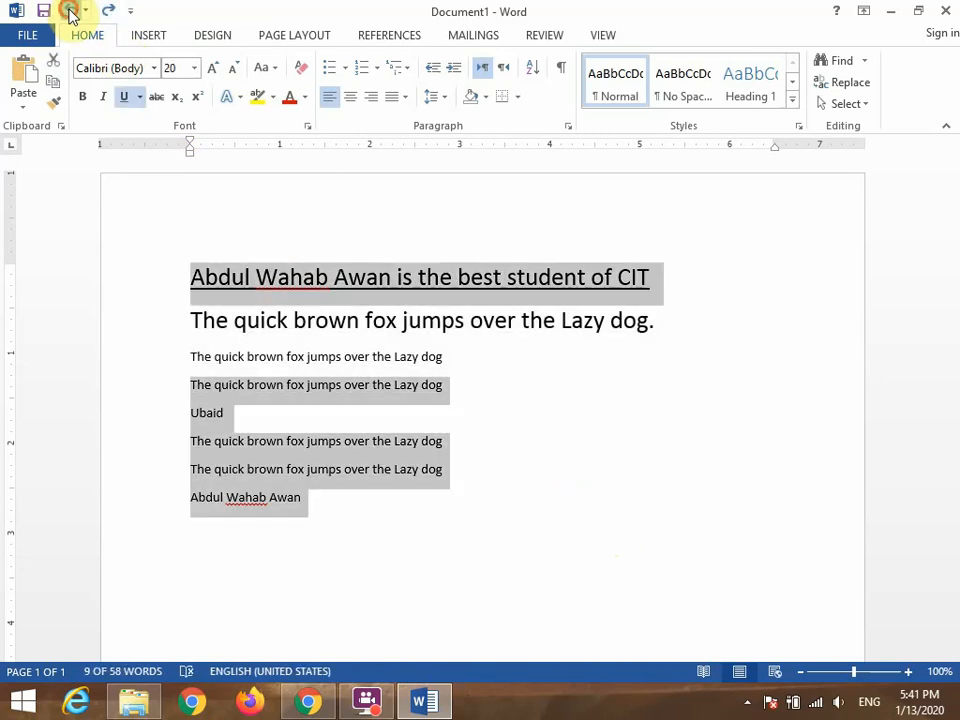
{"action": "left_click", "coordinate": [70, 10]}
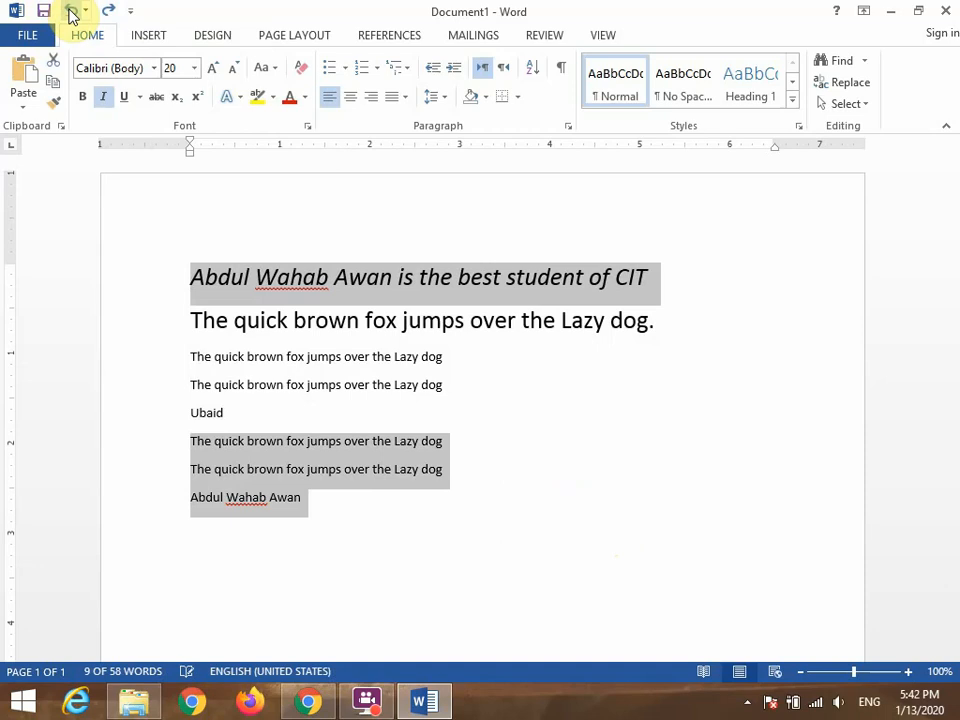
{"action": "left_click", "coordinate": [70, 10]}
{"action": "left_click", "coordinate": [70, 10]}
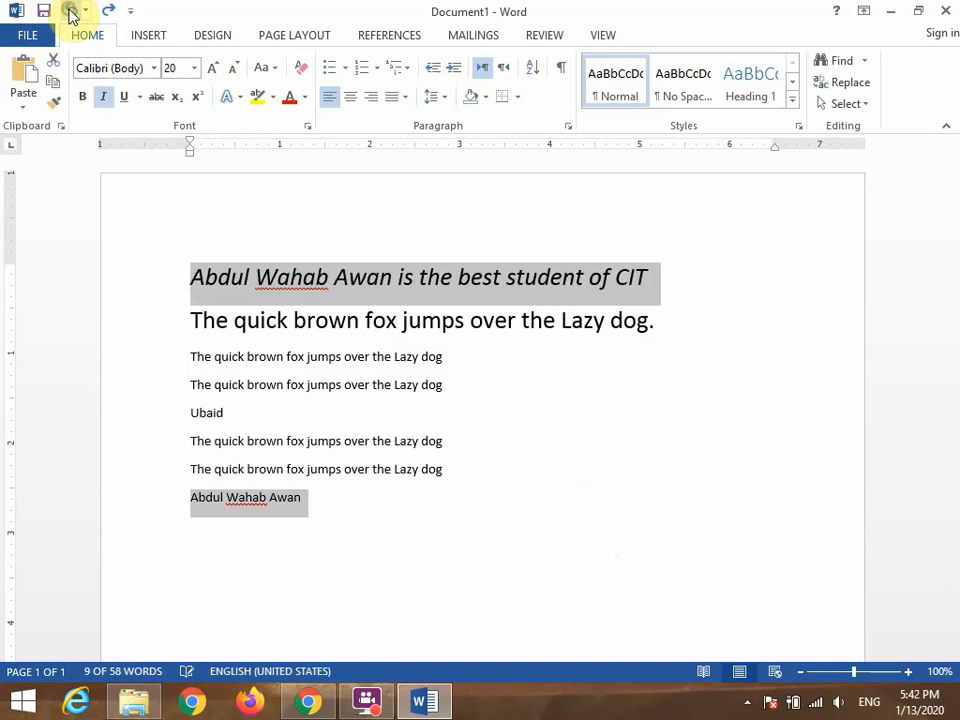
{"action": "left_click", "coordinate": [70, 10]}
{"action": "left_click", "coordinate": [70, 10]}
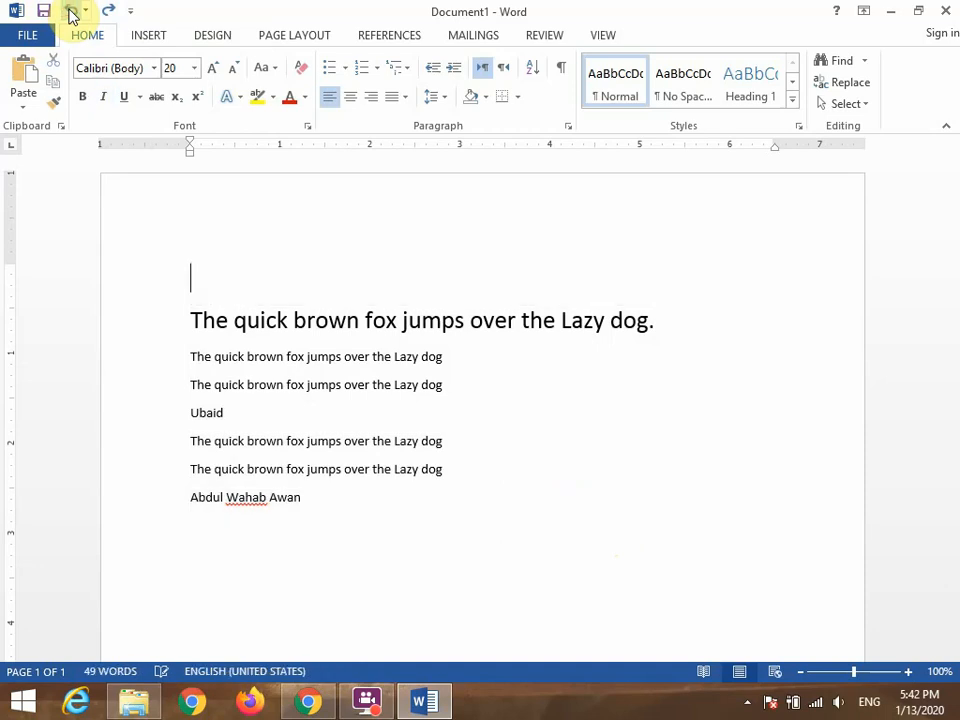
{"action": "left_click", "coordinate": [70, 10]}
{"action": "left_click", "coordinate": [70, 10]}
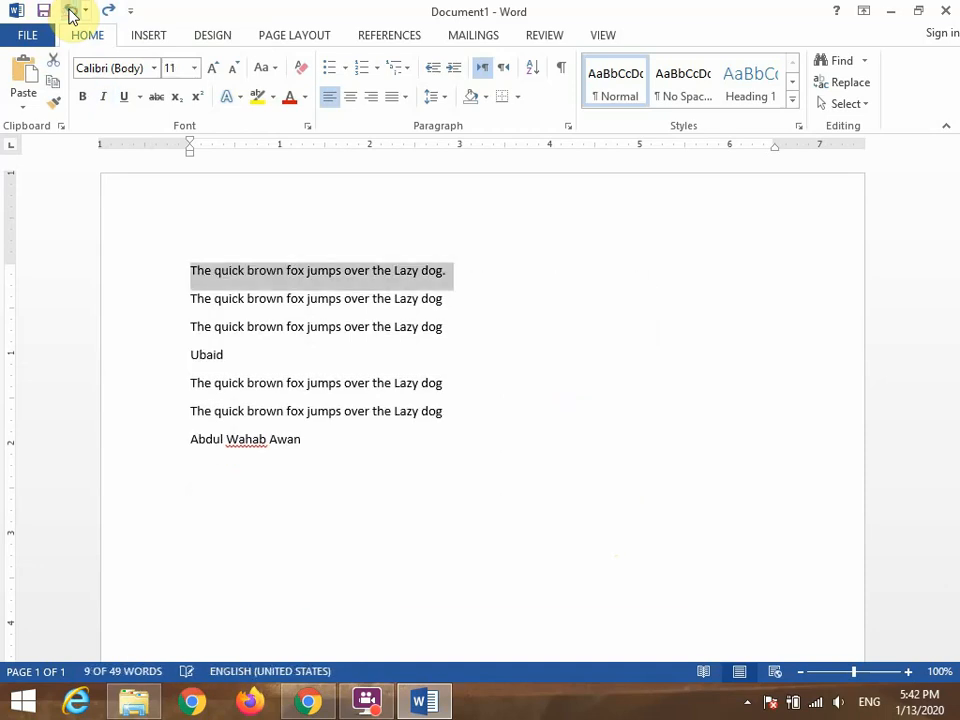
{"action": "left_click", "coordinate": [70, 10]}
{"action": "left_click", "coordinate": [70, 10]}
{"action": "left_click", "coordinate": [70, 10]}
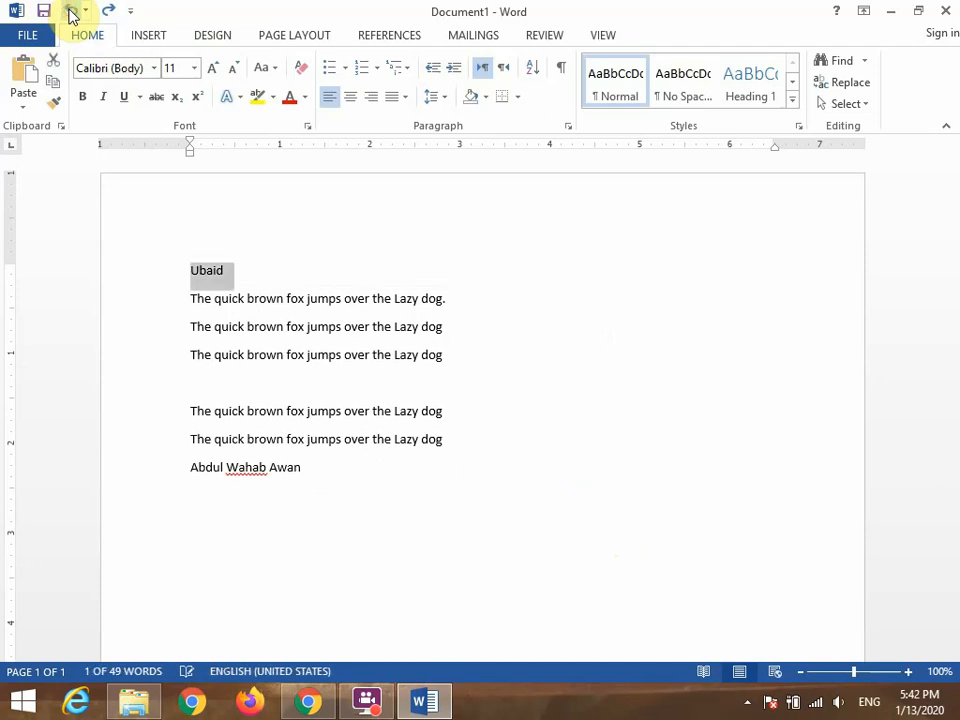
{"action": "left_click", "coordinate": [70, 10]}
{"action": "left_click", "coordinate": [70, 10]}
{"action": "left_click", "coordinate": [70, 10]}
{"action": "left_click", "coordinate": [70, 10]}
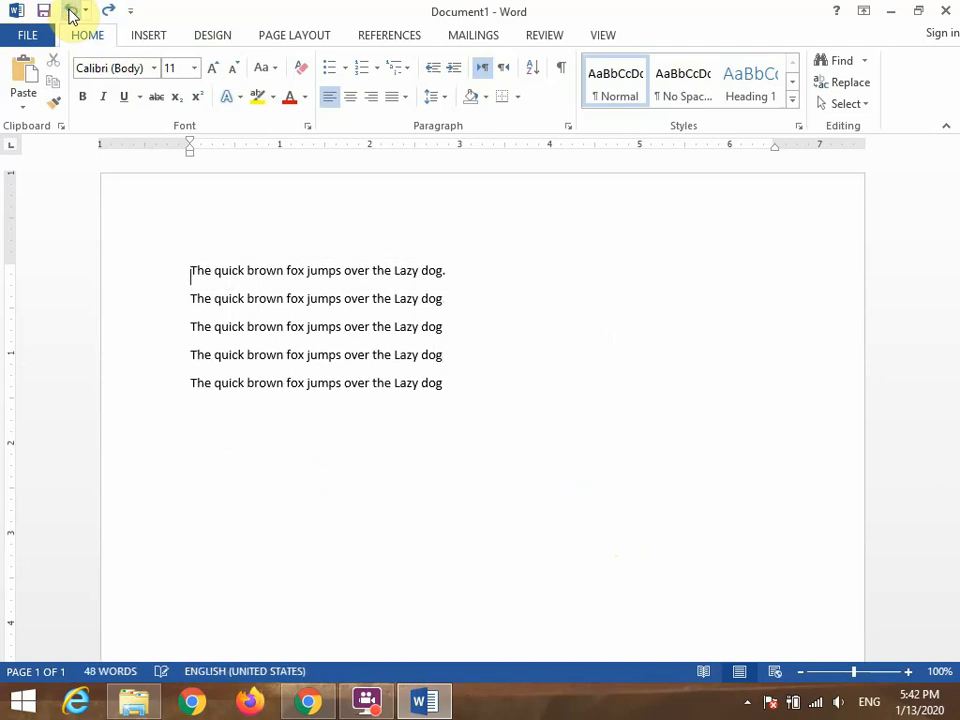
{"action": "left_click", "coordinate": [70, 10]}
{"action": "left_click", "coordinate": [70, 10]}
{"action": "left_click", "coordinate": [70, 10]}
{"action": "left_click", "coordinate": [70, 10]}
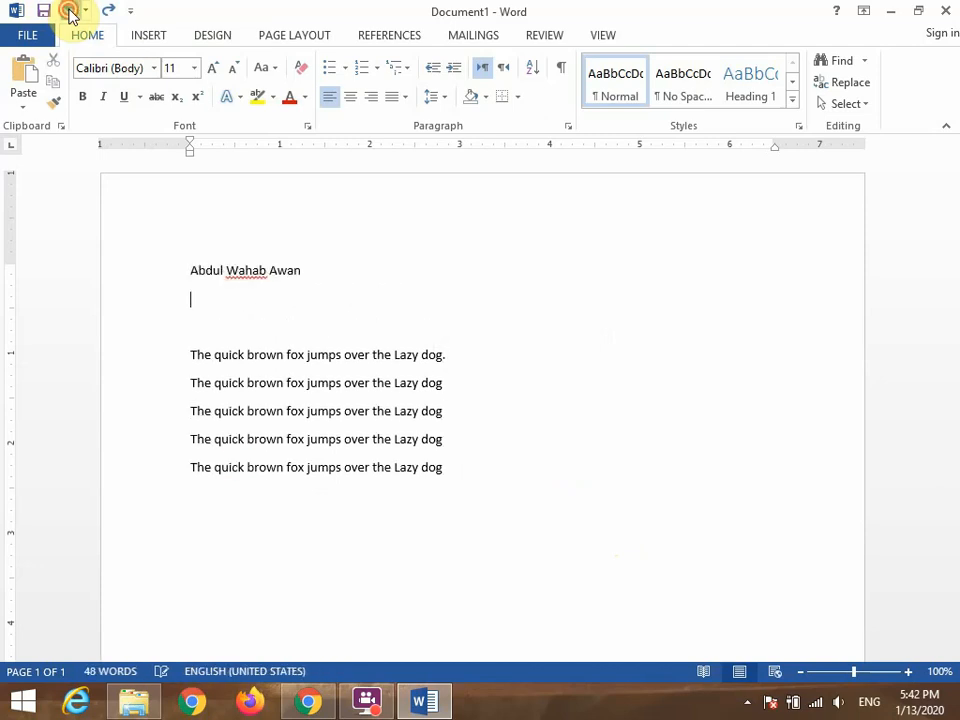
{"action": "left_click", "coordinate": [70, 10]}
{"action": "left_click", "coordinate": [70, 10]}
{"action": "left_click", "coordinate": [70, 10]}
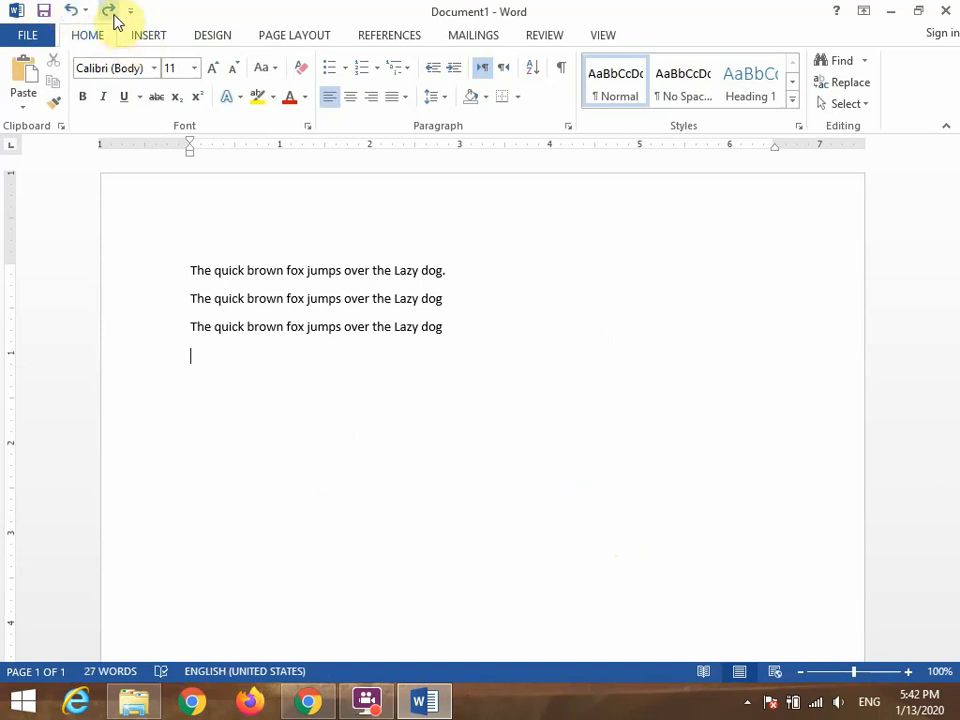
Redo the undone edits up to and including the underlining of the top line about the best student.
{"action": "left_click", "coordinate": [114, 18]}
{"action": "left_click", "coordinate": [114, 18]}
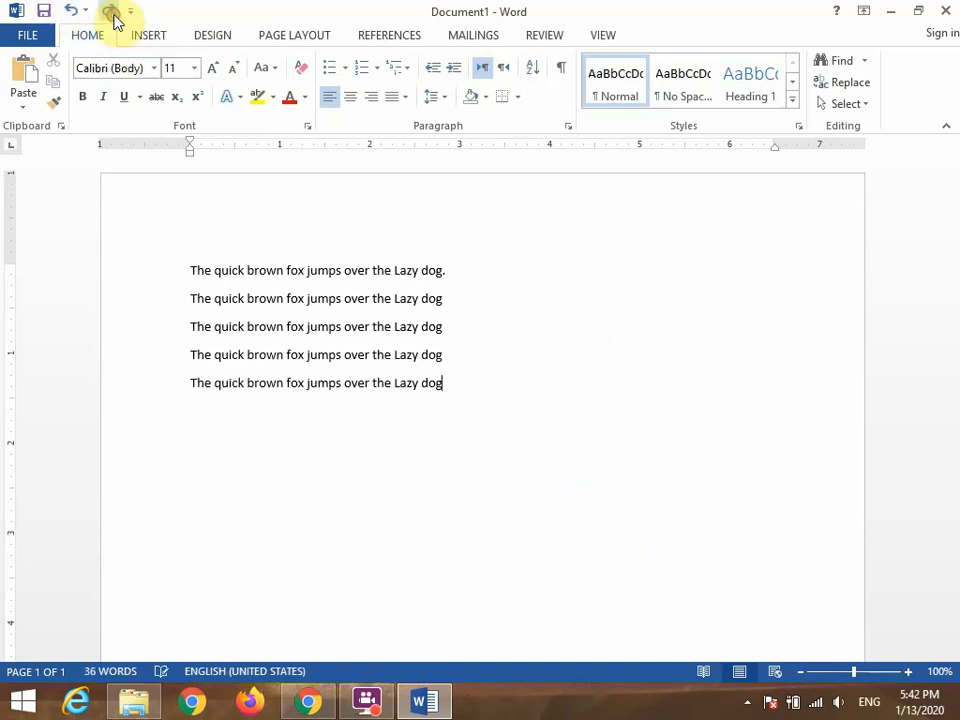
{"action": "left_click", "coordinate": [114, 18]}
{"action": "left_click", "coordinate": [114, 18]}
{"action": "left_click", "coordinate": [114, 18]}
{"action": "left_click", "coordinate": [114, 18]}
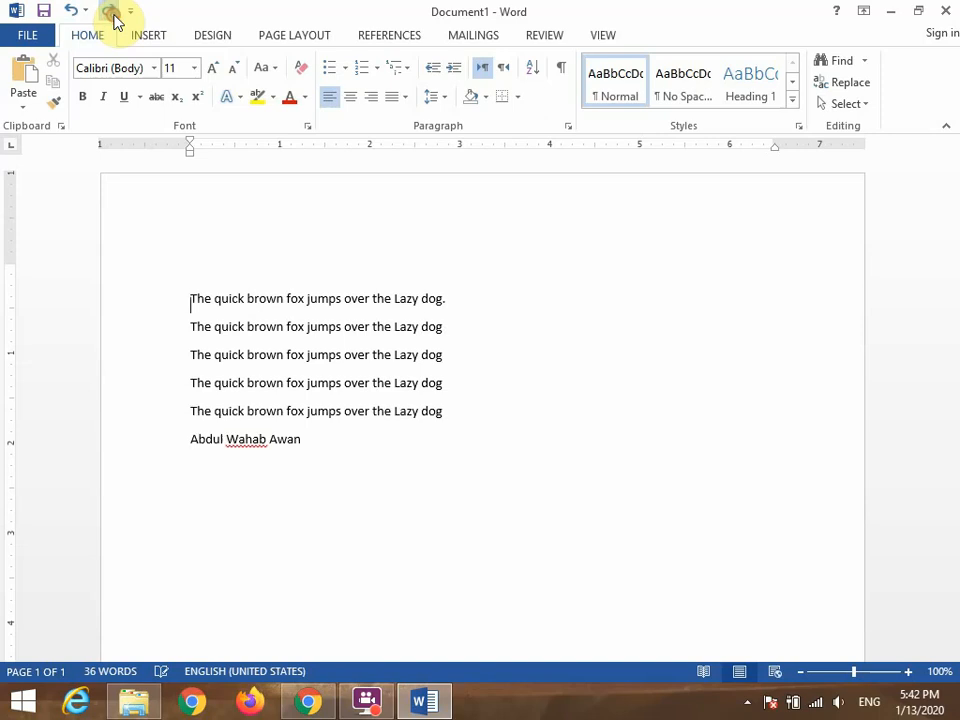
{"action": "left_click", "coordinate": [114, 18]}
{"action": "left_click", "coordinate": [114, 18]}
{"action": "left_click", "coordinate": [114, 18]}
{"action": "left_click", "coordinate": [114, 18]}
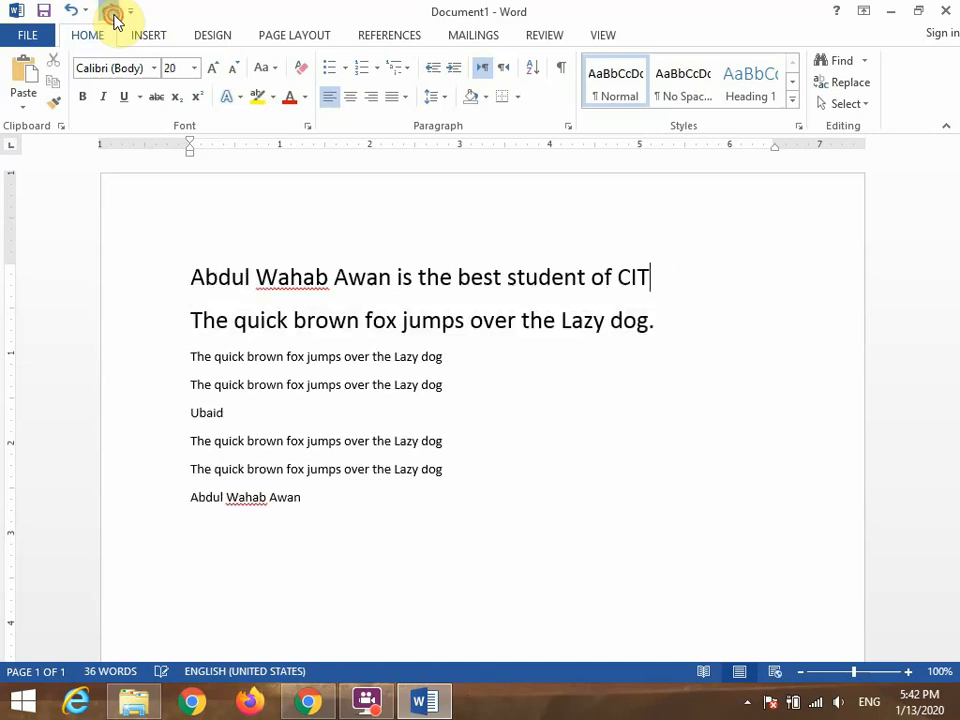
{"action": "left_click", "coordinate": [114, 18]}
{"action": "left_click", "coordinate": [114, 18]}
{"action": "left_click", "coordinate": [114, 18]}
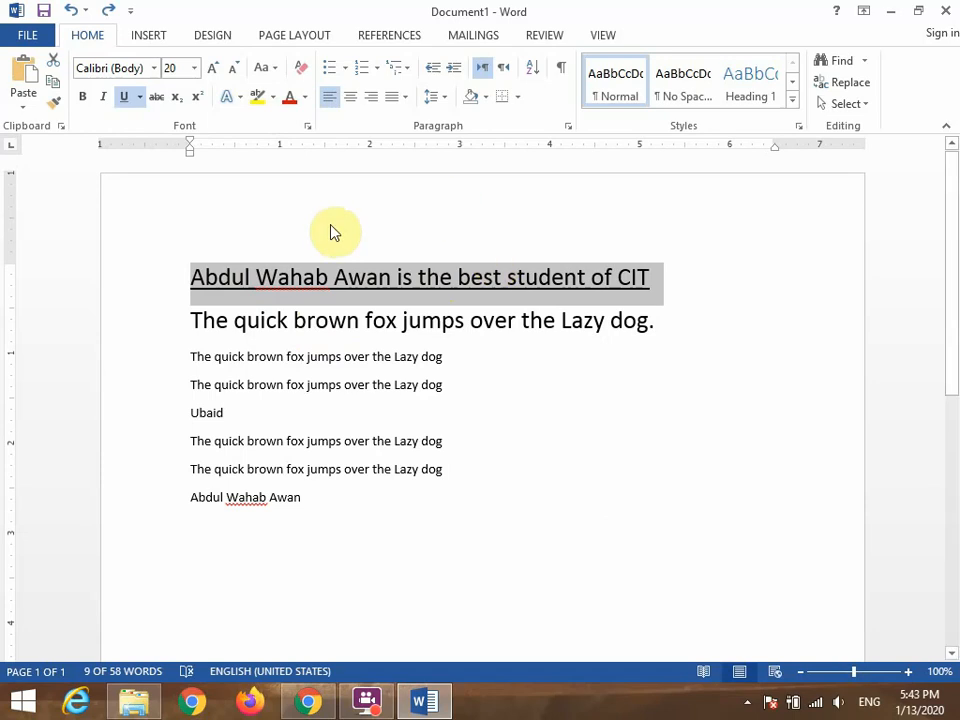
Apply strikethrough to the first five lines of the document, remove it again and clear the selection.
{"action": "left_click", "coordinate": [196, 274]}
{"action": "left_click_drag", "start_coordinate": [196, 274], "coordinate": [340, 415]}
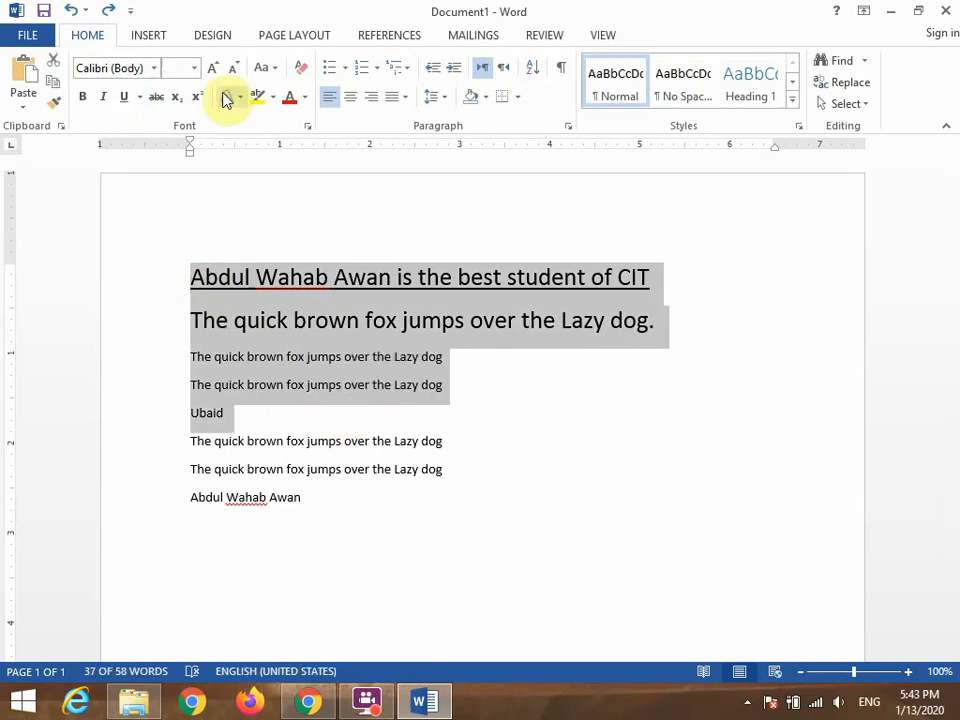
{"action": "left_click", "coordinate": [155, 97]}
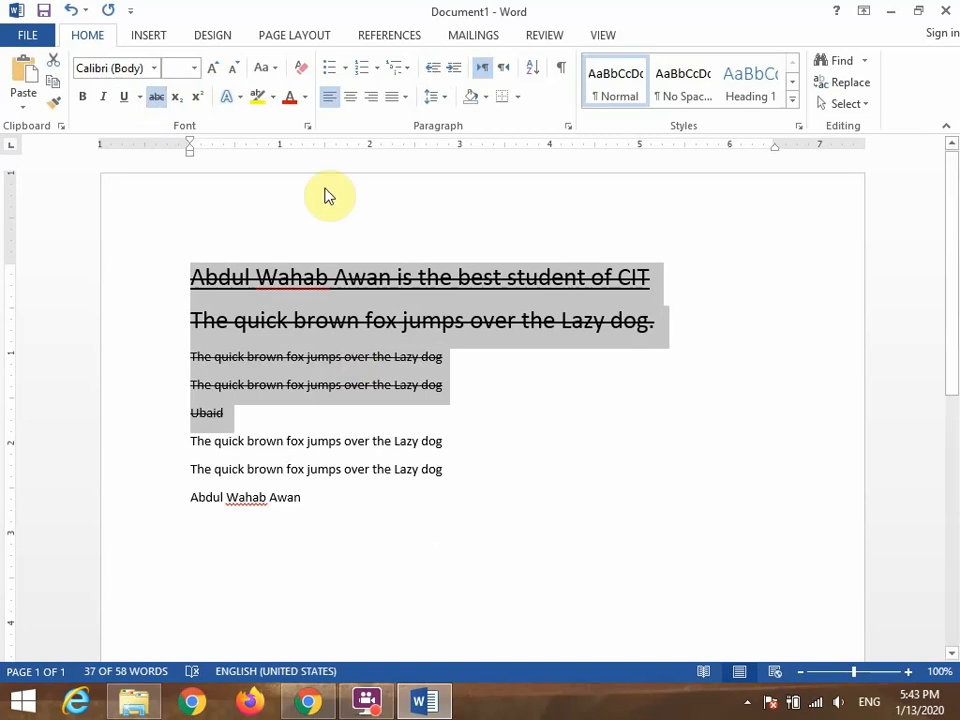
{"action": "left_click", "coordinate": [157, 98]}
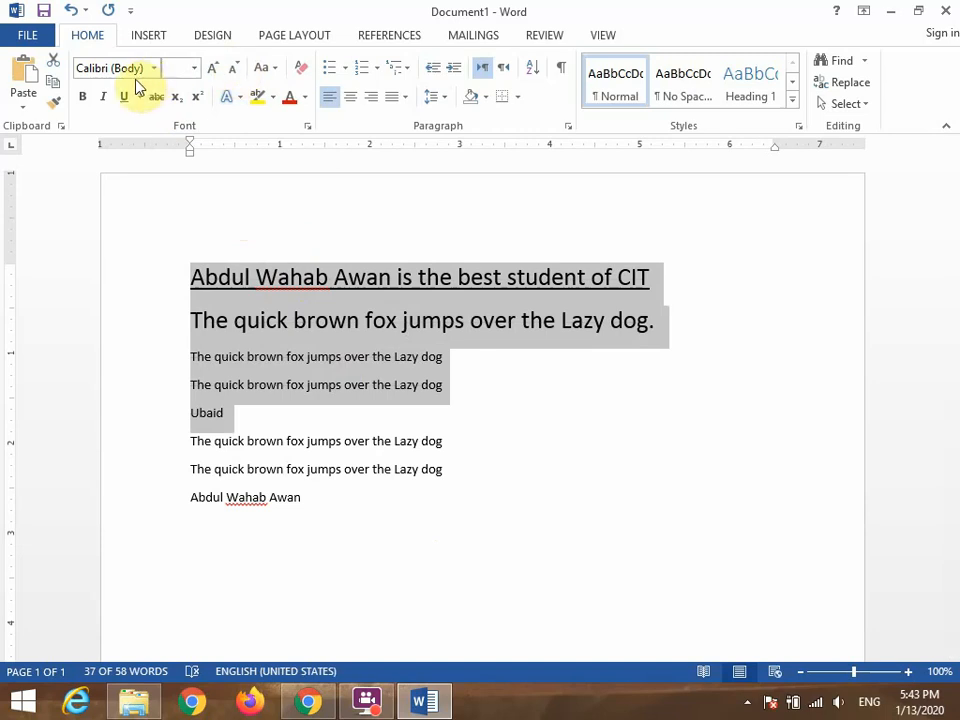
{"action": "left_click", "coordinate": [267, 385]}
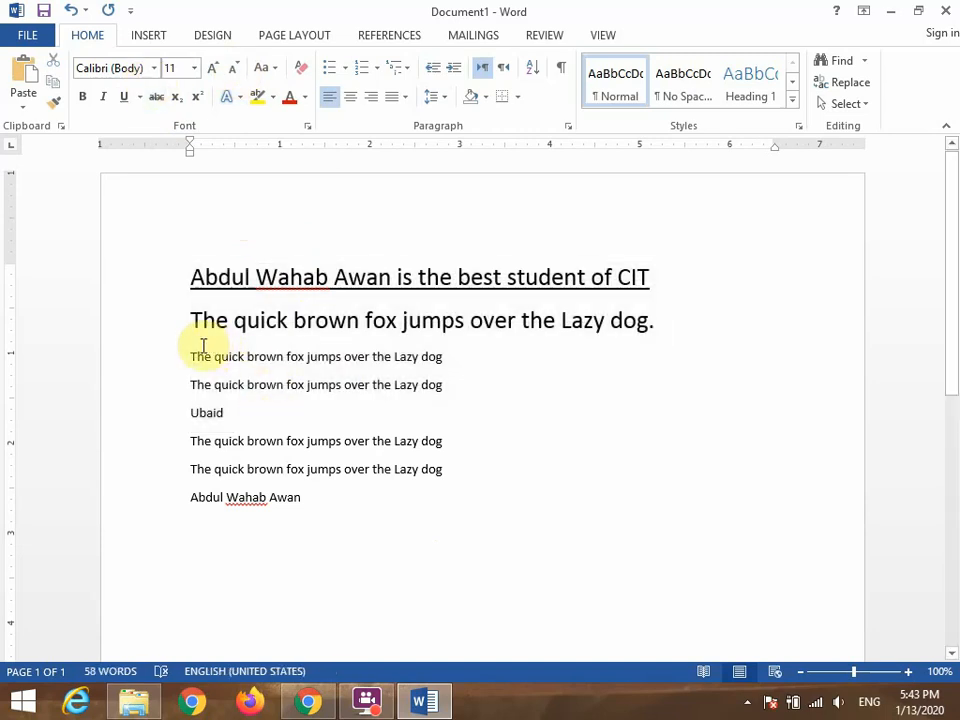
Change the font of the top line about the best student to Cooper Black.
{"action": "left_click_drag", "start_coordinate": [190, 277], "coordinate": [649, 296]}
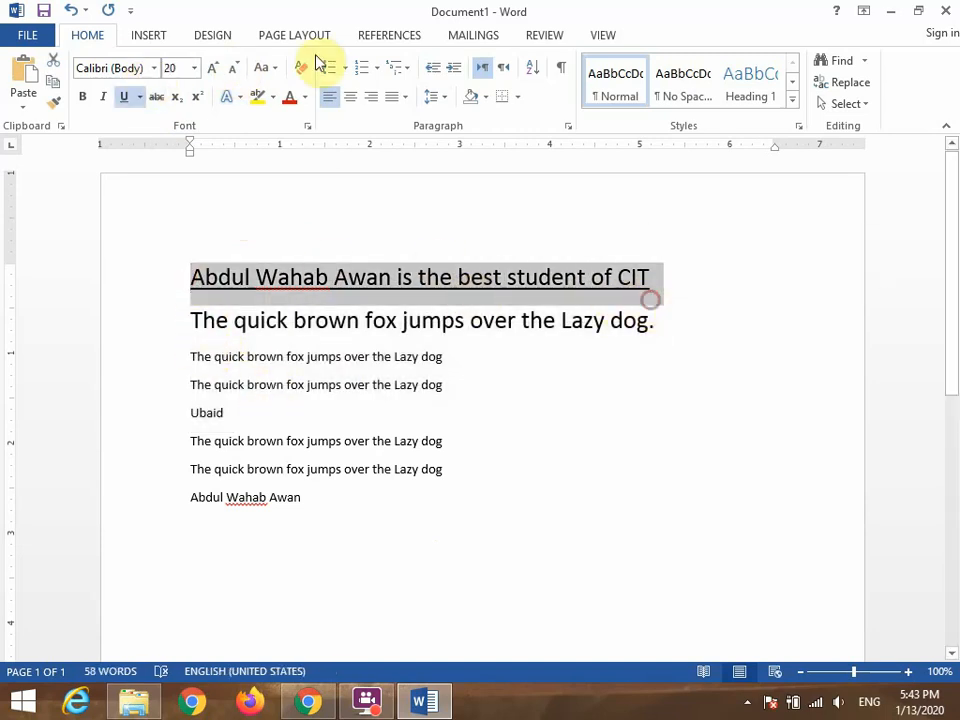
{"action": "left_click", "coordinate": [152, 69]}
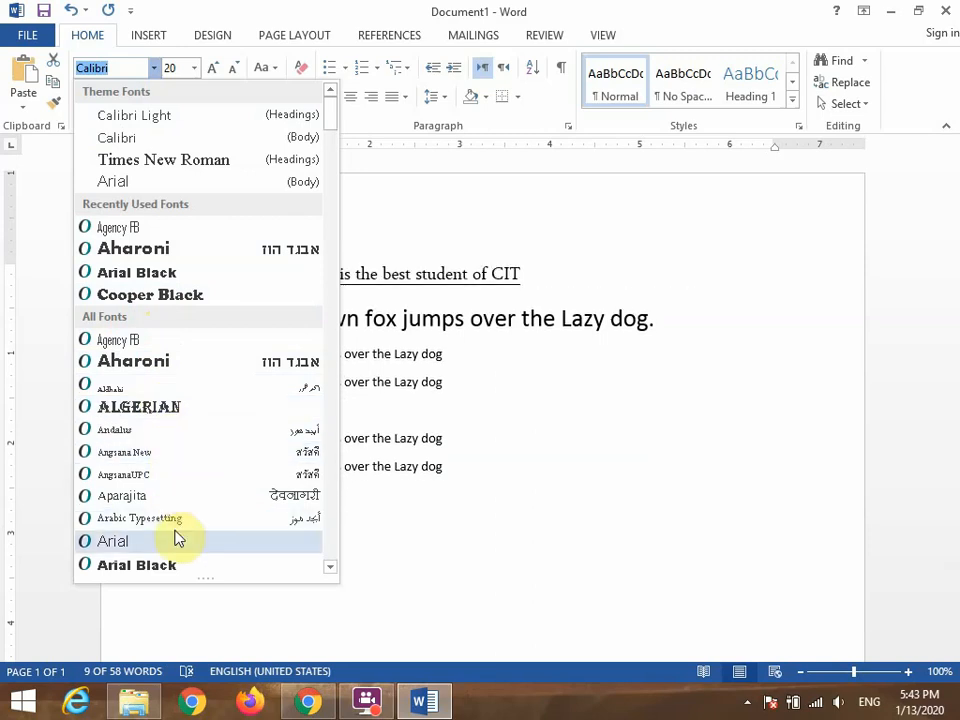
{"action": "left_click", "coordinate": [150, 294]}
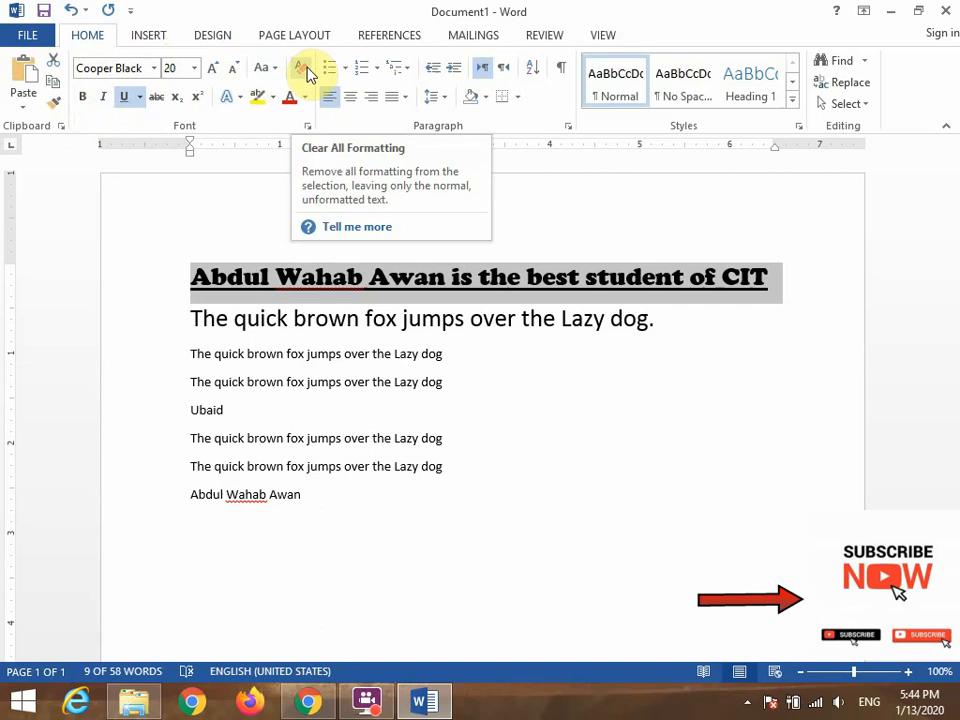
Clear all formatting from the entire document text and deselect it.
{"action": "left_click_drag", "start_coordinate": [198, 279], "coordinate": [384, 577]}
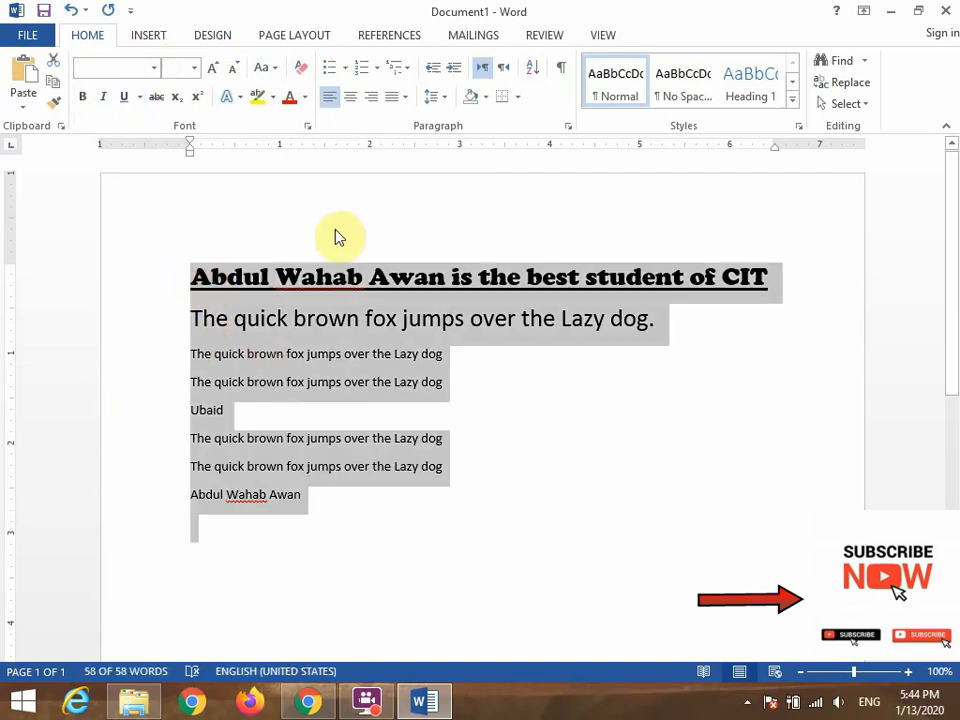
{"action": "left_click", "coordinate": [300, 70]}
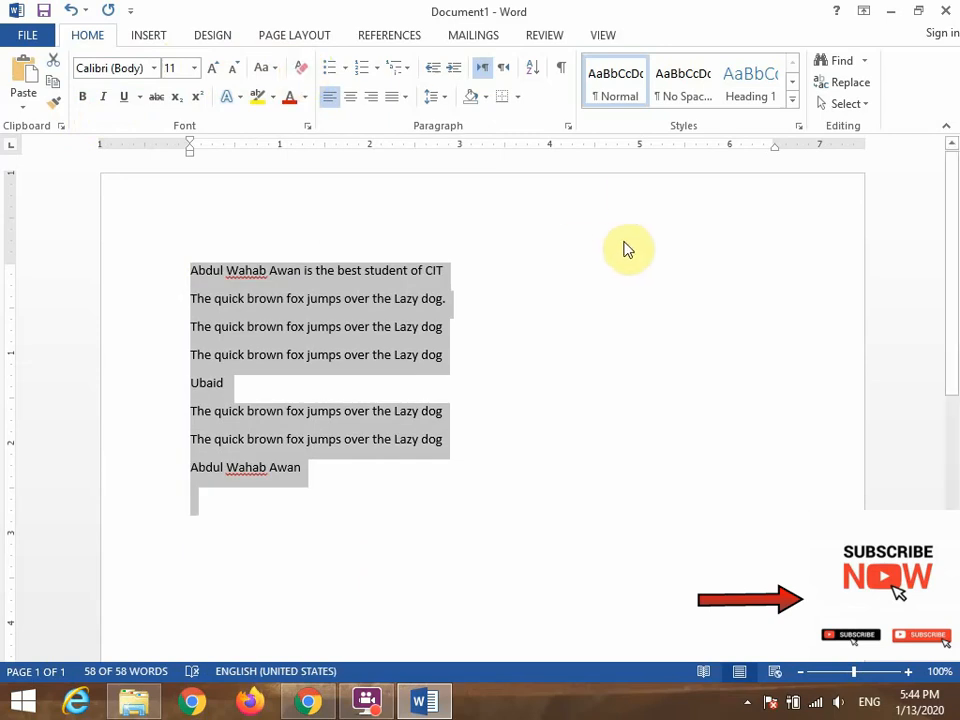
{"action": "left_click", "coordinate": [692, 329]}
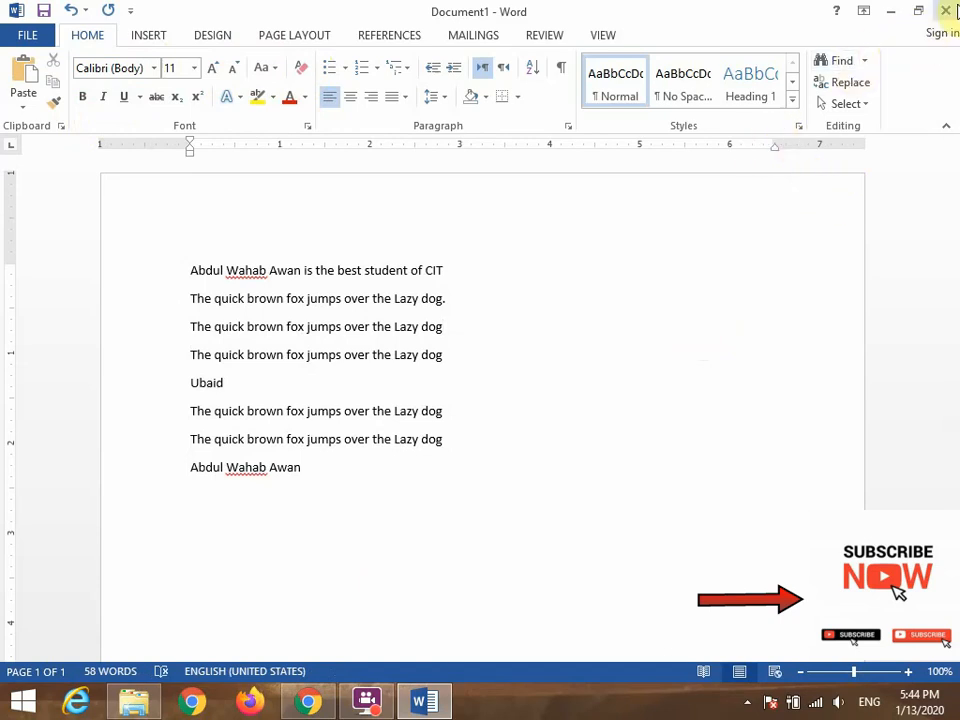
Close the document and save it as a Word Document in the Documents folder under the suggested file name.
{"action": "mouse_move", "coordinate": [955, 4]}
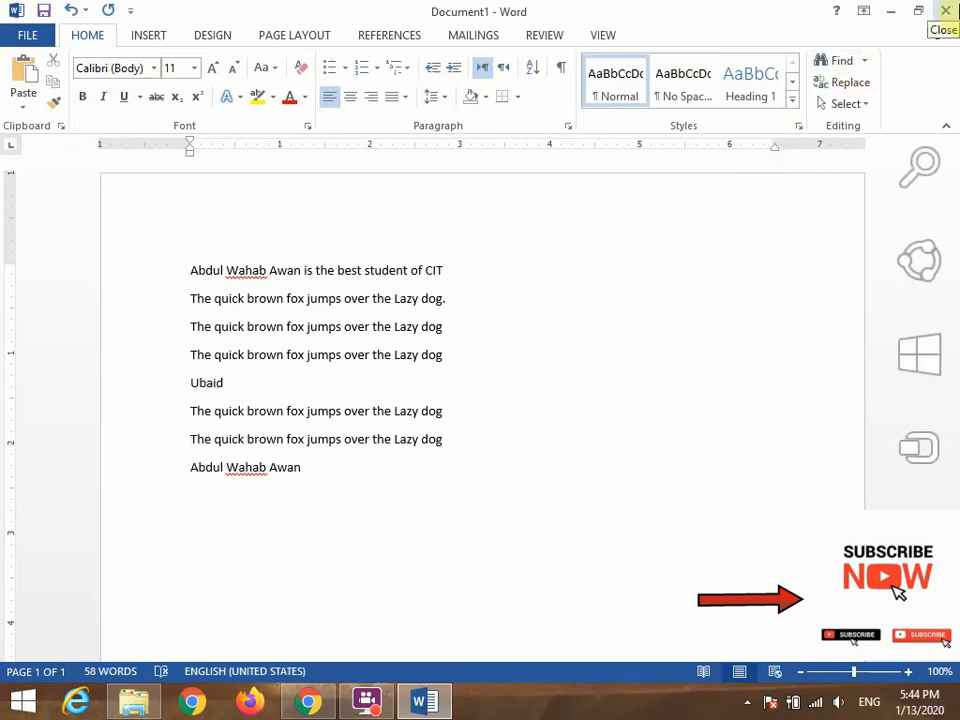
{"action": "left_click", "coordinate": [946, 11]}
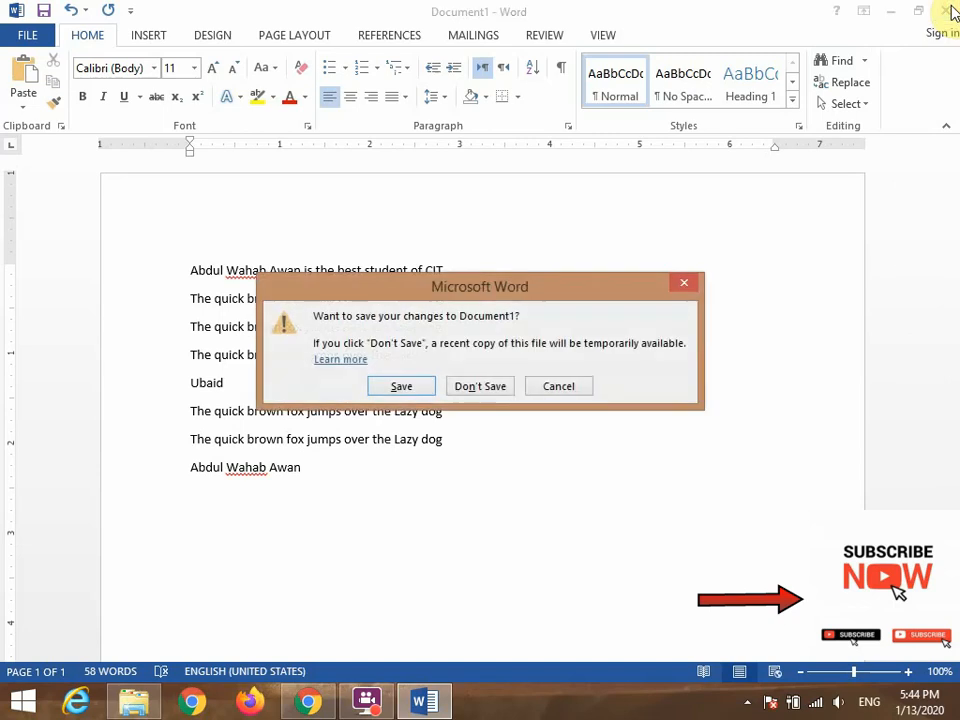
{"action": "left_click", "coordinate": [405, 389]}
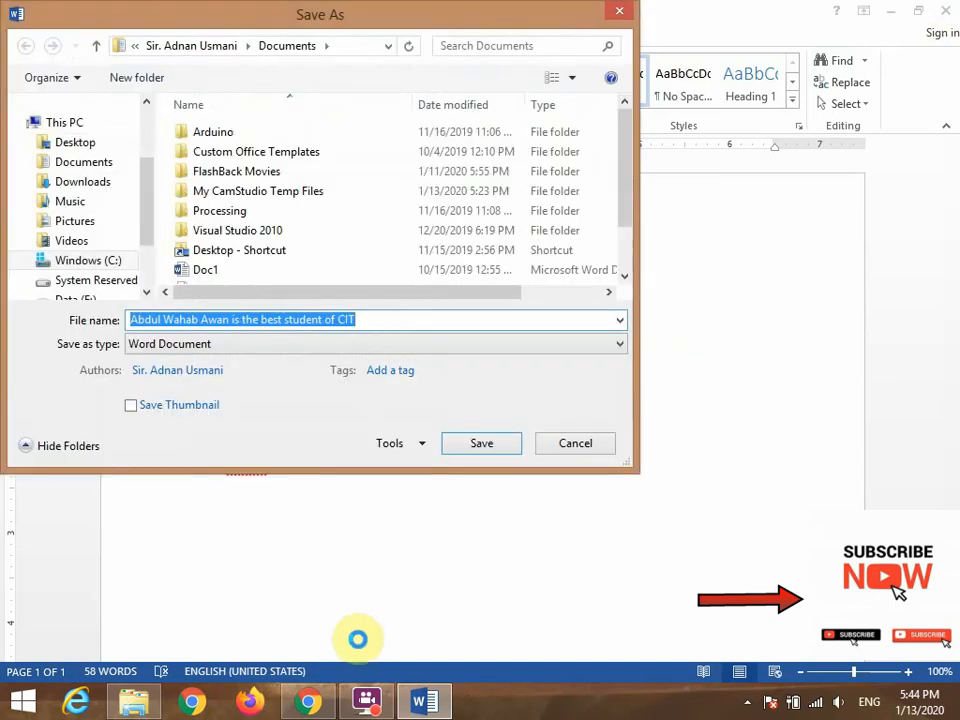
{"action": "left_click", "coordinate": [481, 442]}
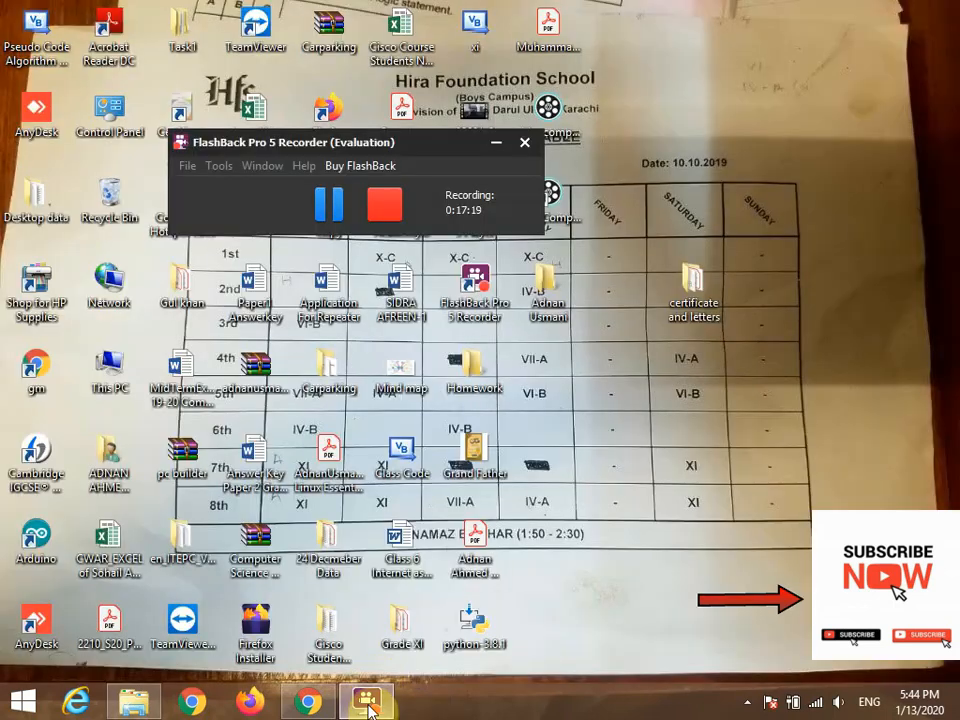